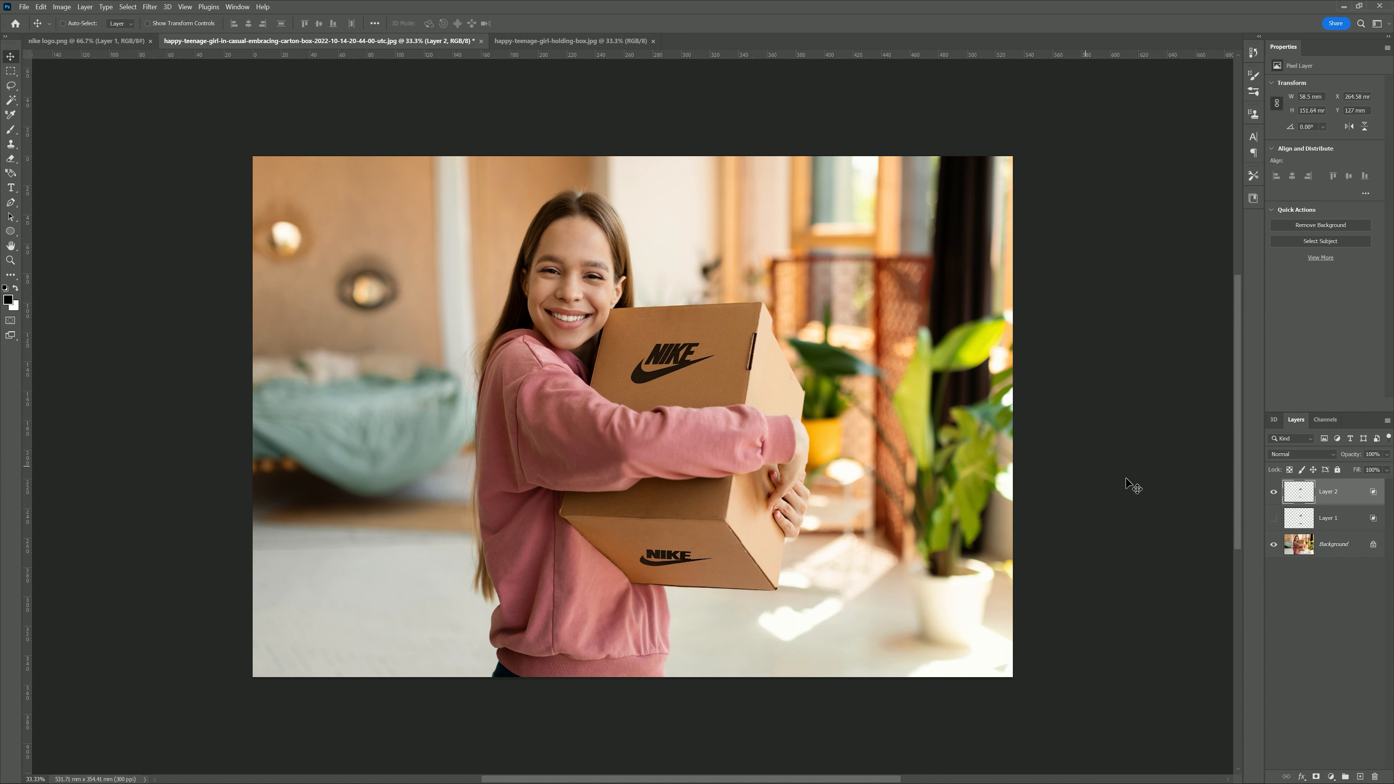
Compare the finished example photo with and without its logos by toggling the visibility of Layer 2.
{"action": "left_click", "coordinate": [1275, 493]}
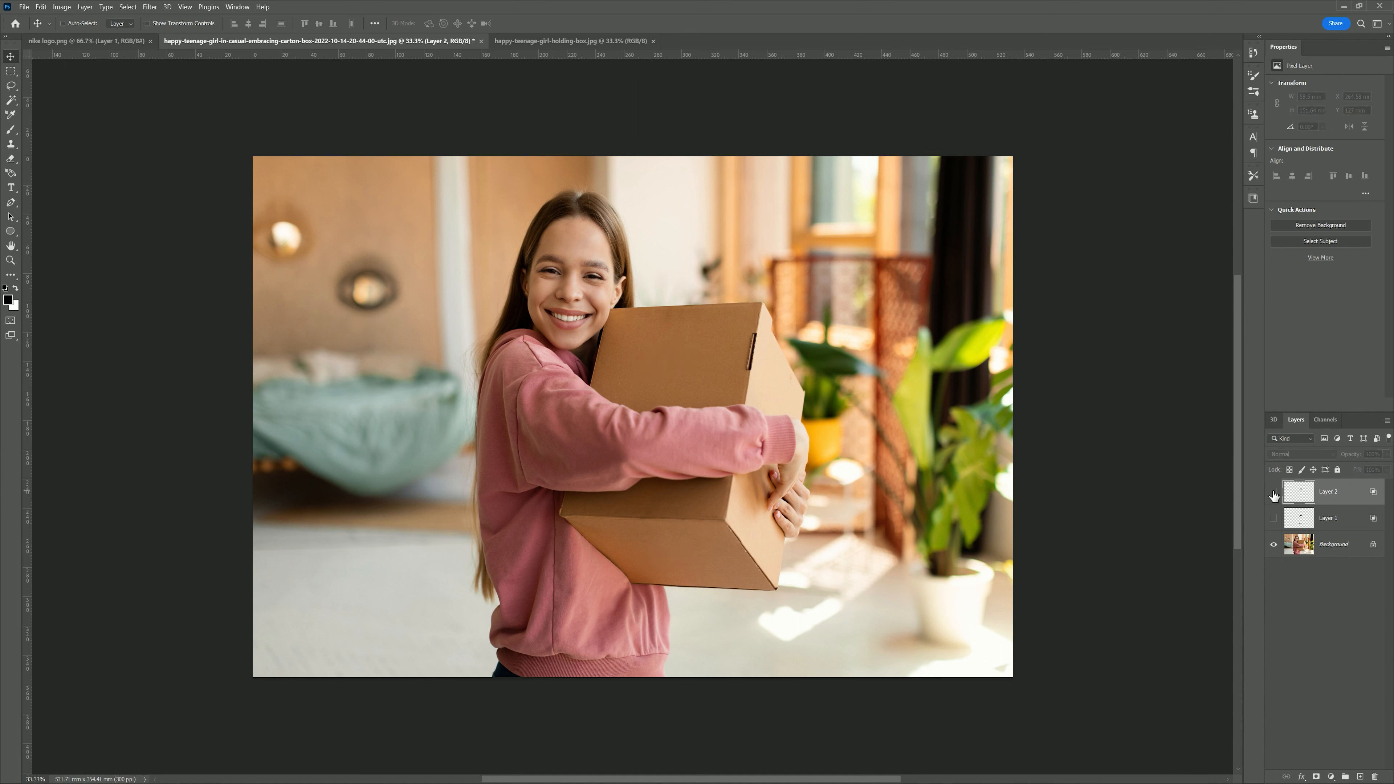
{"action": "left_click", "coordinate": [1274, 494]}
{"action": "left_click", "coordinate": [1274, 494]}
{"action": "left_click", "coordinate": [1275, 494]}
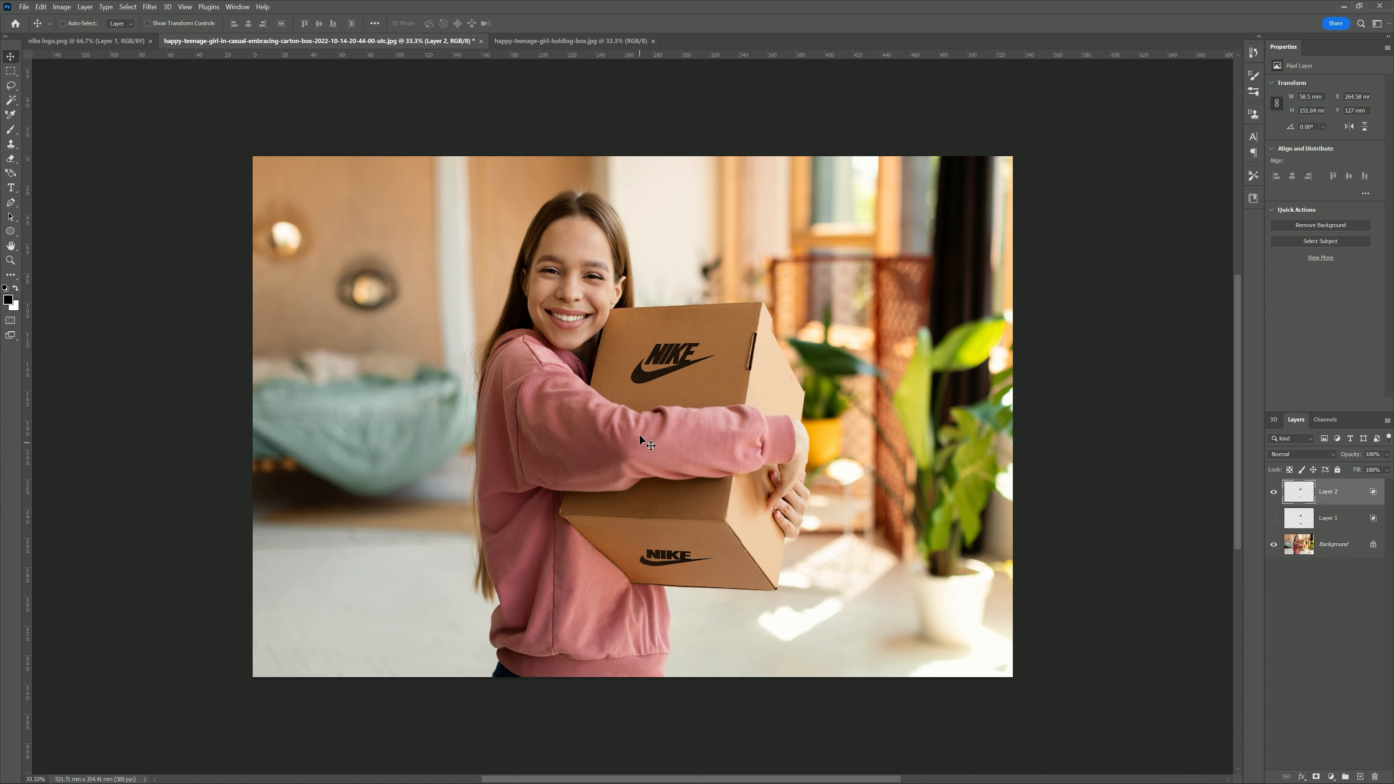
{"action": "left_click", "coordinate": [1274, 493]}
{"action": "left_click", "coordinate": [1274, 492]}
Inspect the plain box photo and the Nike logo document, toggling the logo layer's visibility to check its transparent background.
{"action": "left_click", "coordinate": [560, 41]}
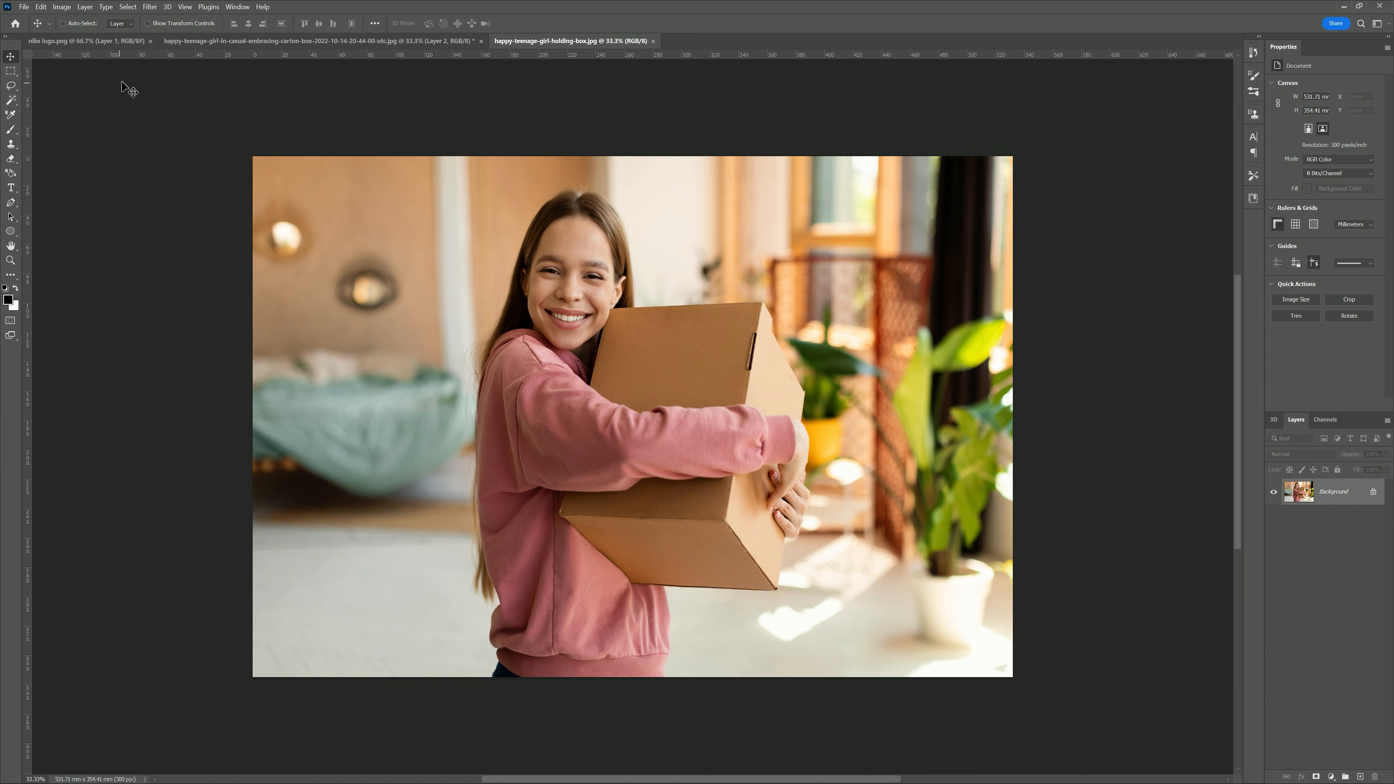
{"action": "left_click", "coordinate": [101, 42]}
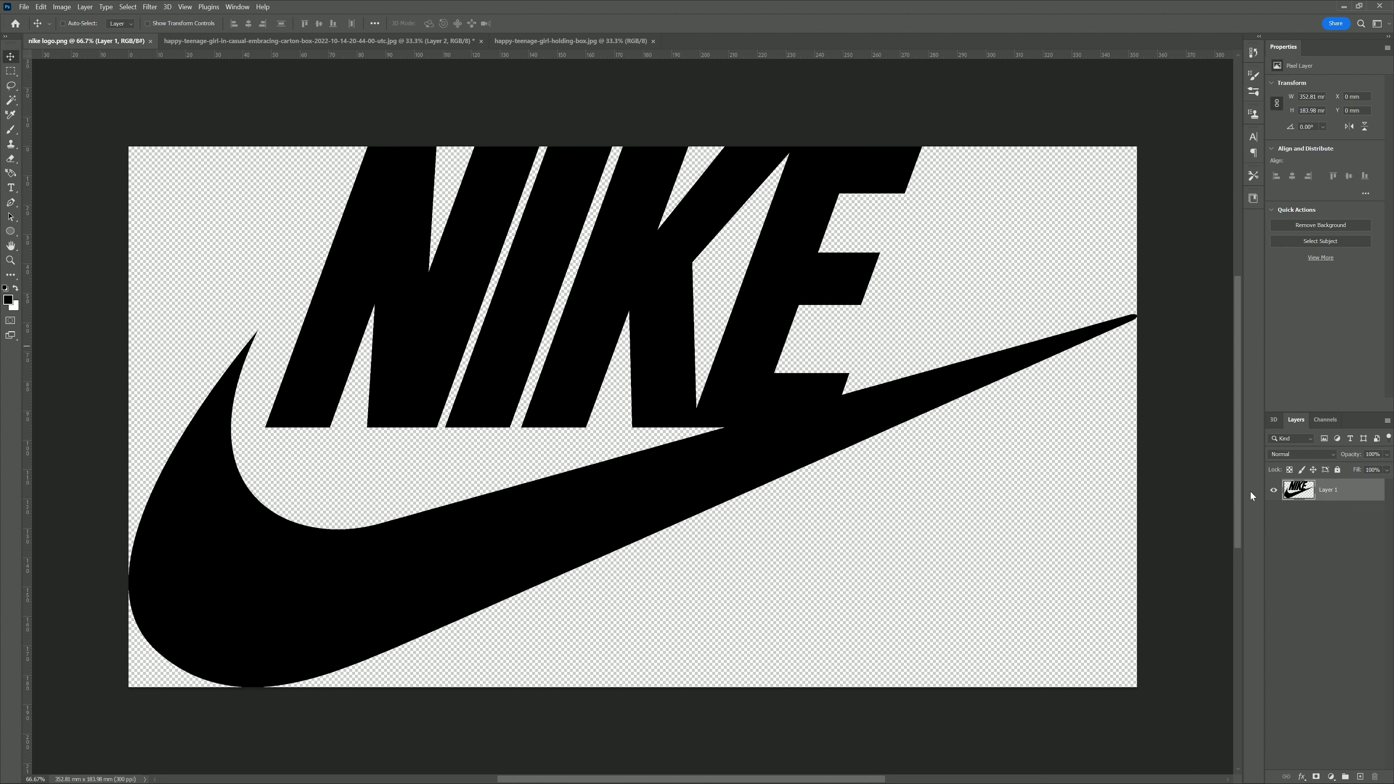
{"action": "left_click", "coordinate": [1275, 489]}
{"action": "left_click", "coordinate": [1274, 489]}
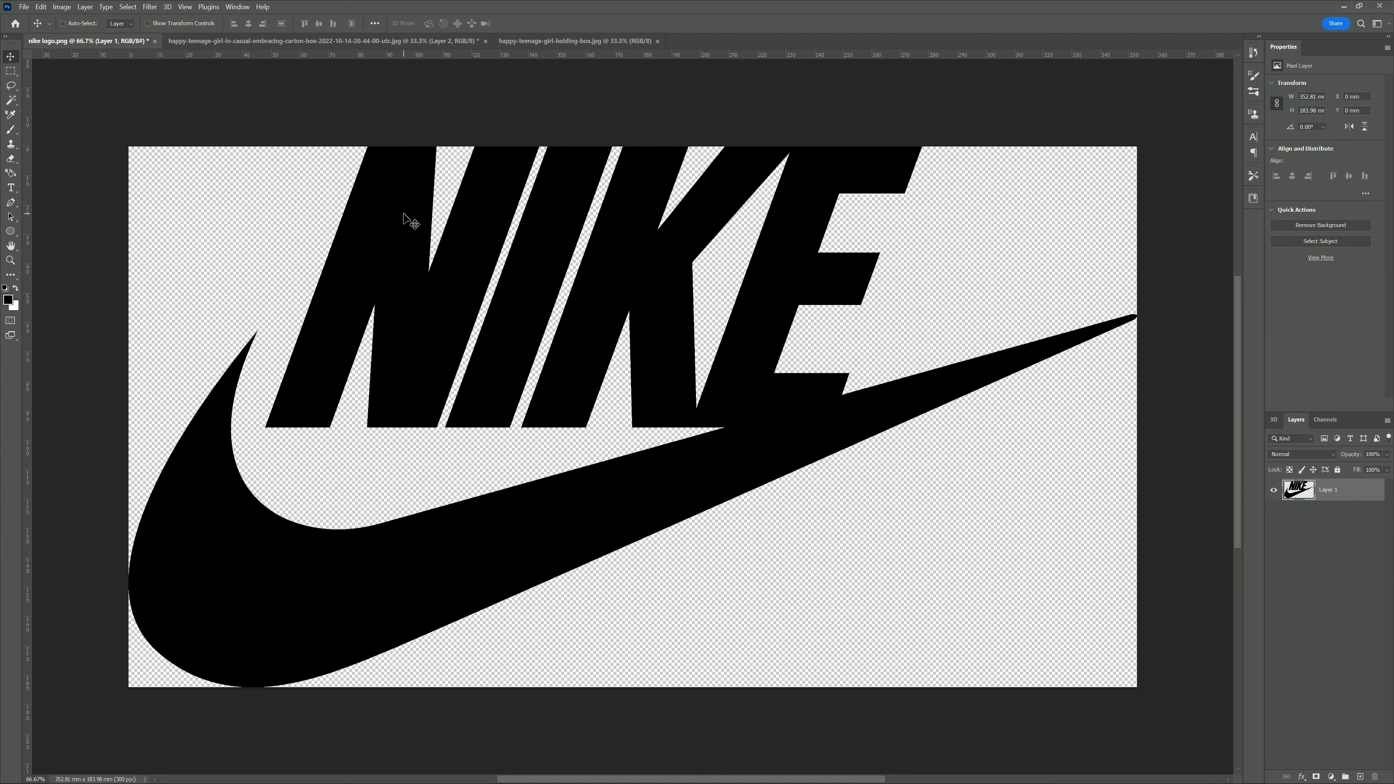
Select and copy the entire Nike logo, and return to the happy-teenage-girl-holding-box.jpg document.
{"action": "left_click", "coordinate": [572, 36]}
{"action": "left_click", "coordinate": [104, 41]}
{"action": "key", "text": "ctrl+a"}
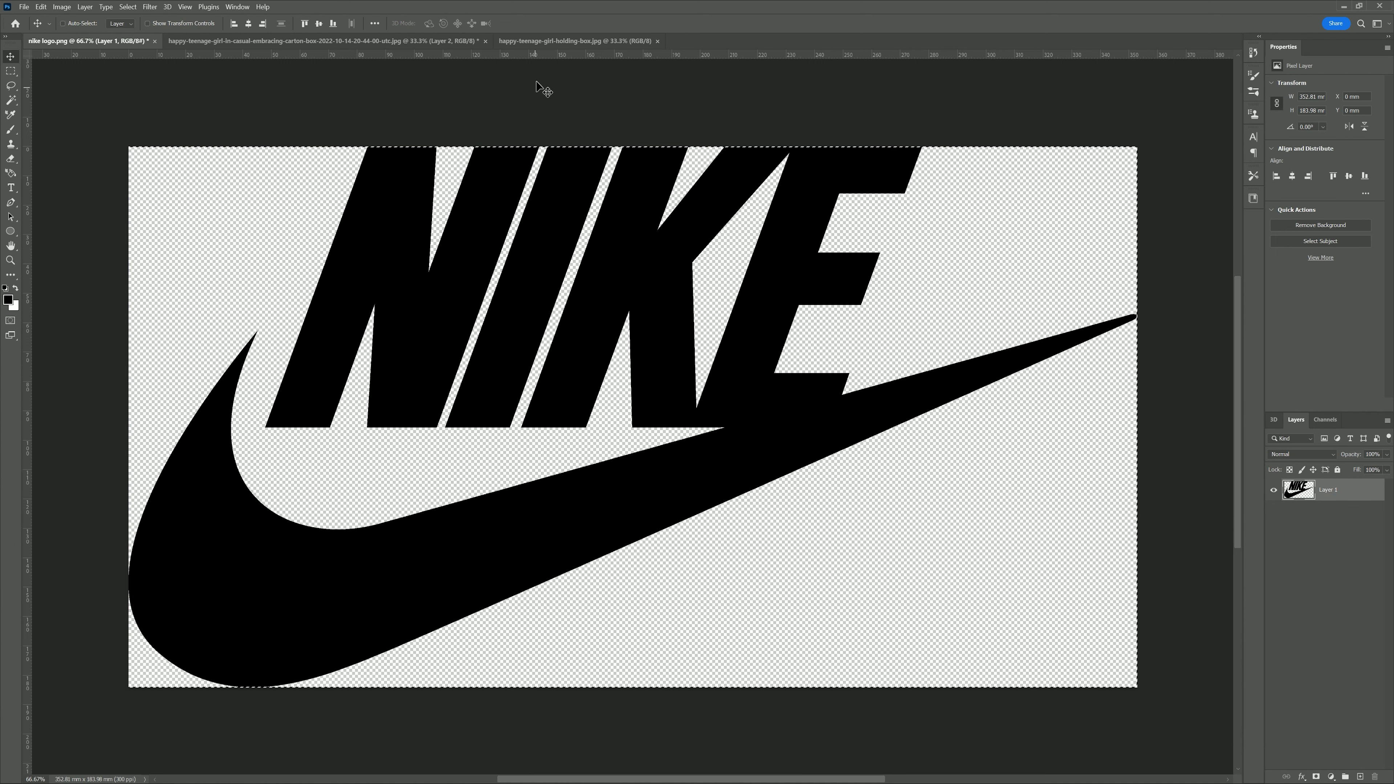
{"action": "left_click", "coordinate": [541, 43]}
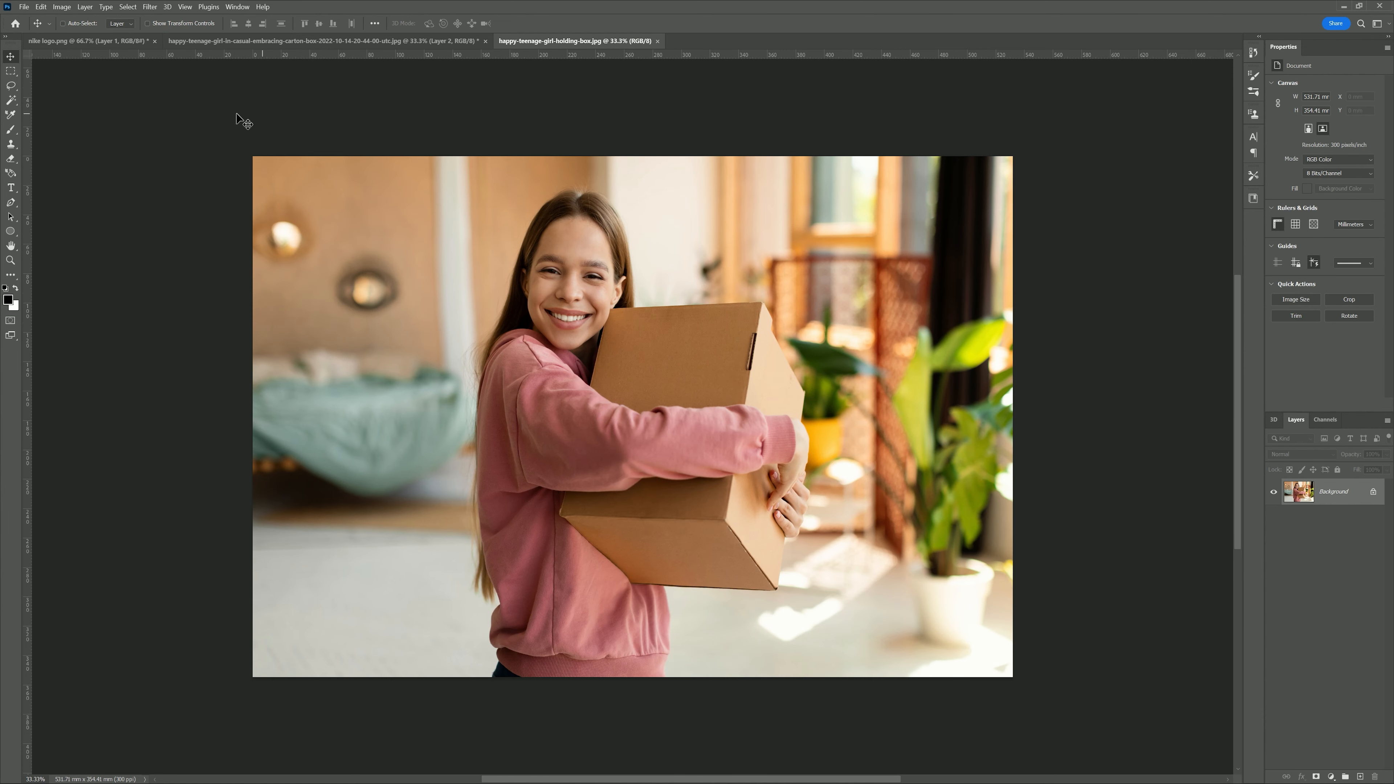
Open the Vanishing Point filter and define a perspective plane from the four corners of the box's large front face.
{"action": "left_click", "coordinate": [149, 7]}
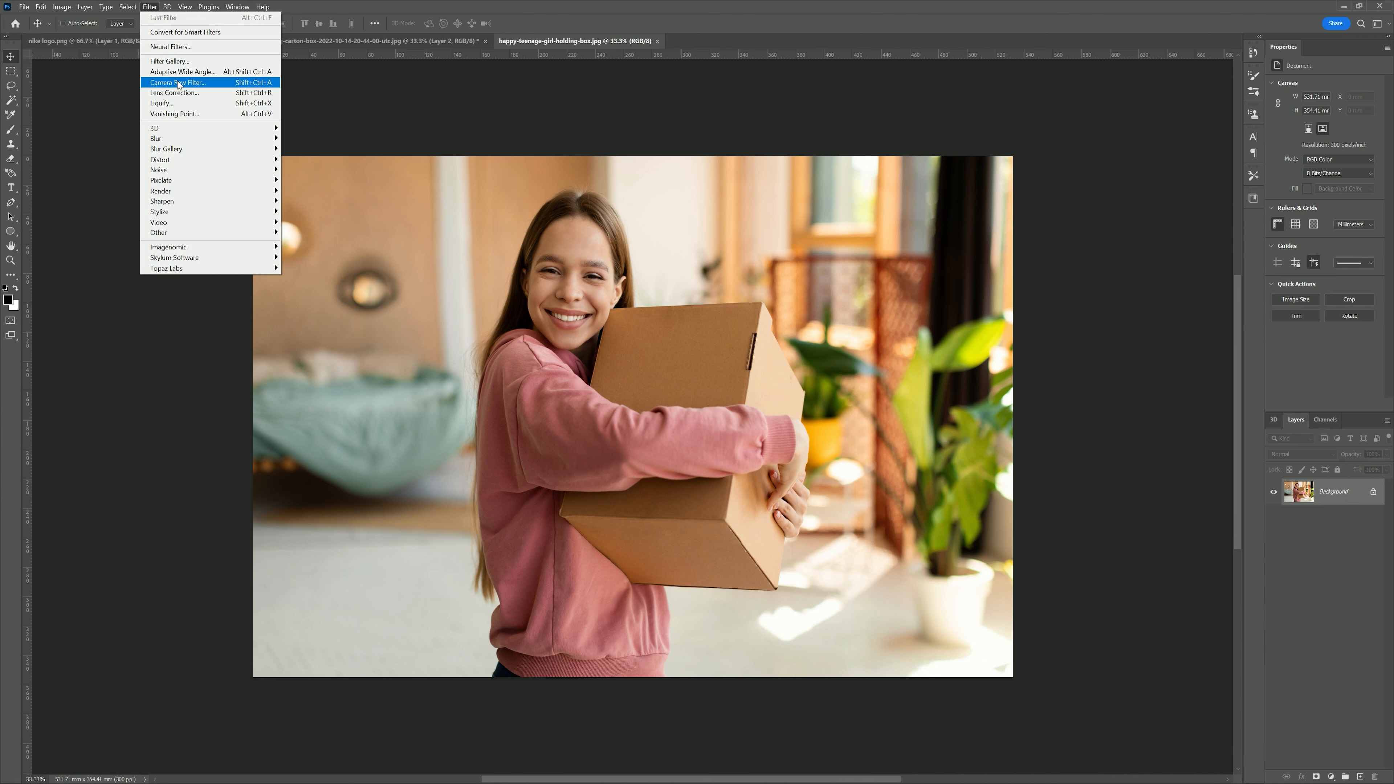
{"action": "left_click", "coordinate": [206, 115]}
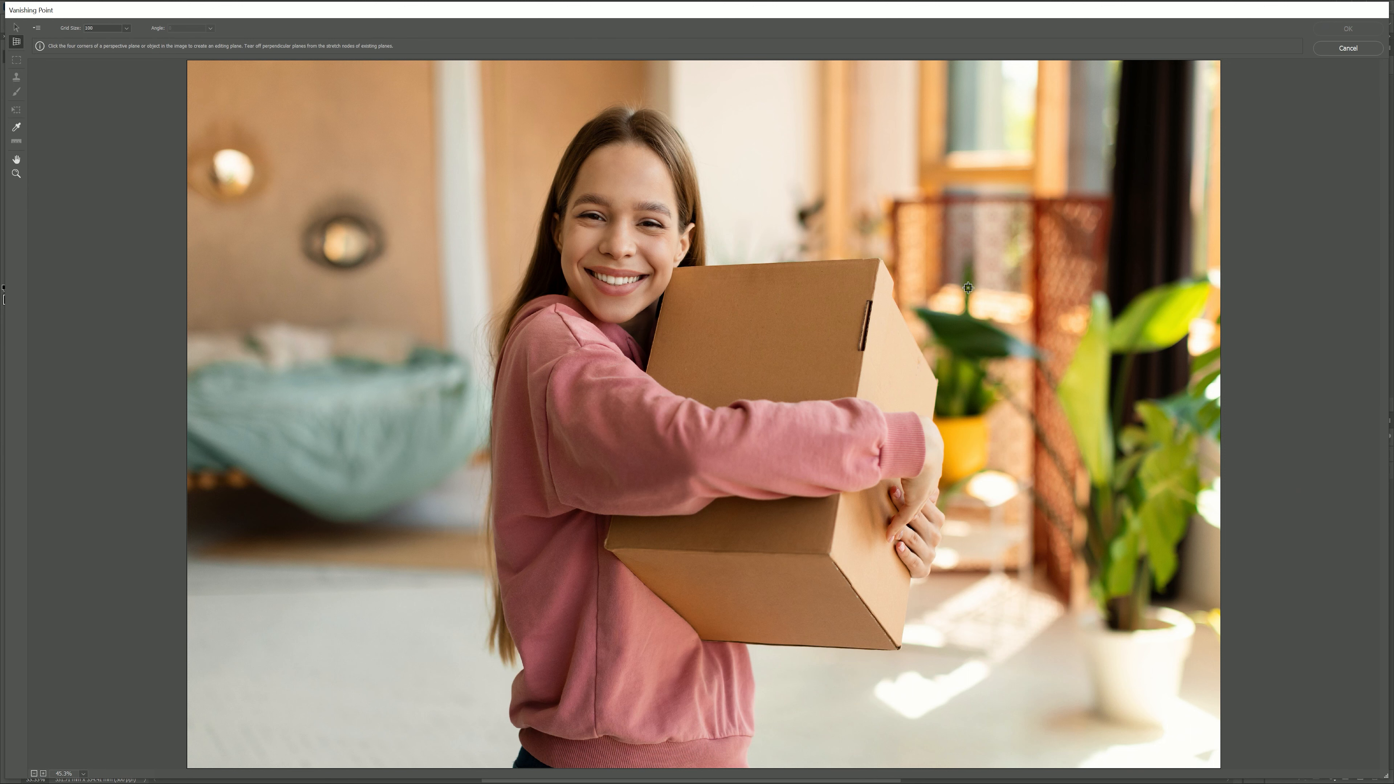
{"action": "left_click", "coordinate": [879, 260]}
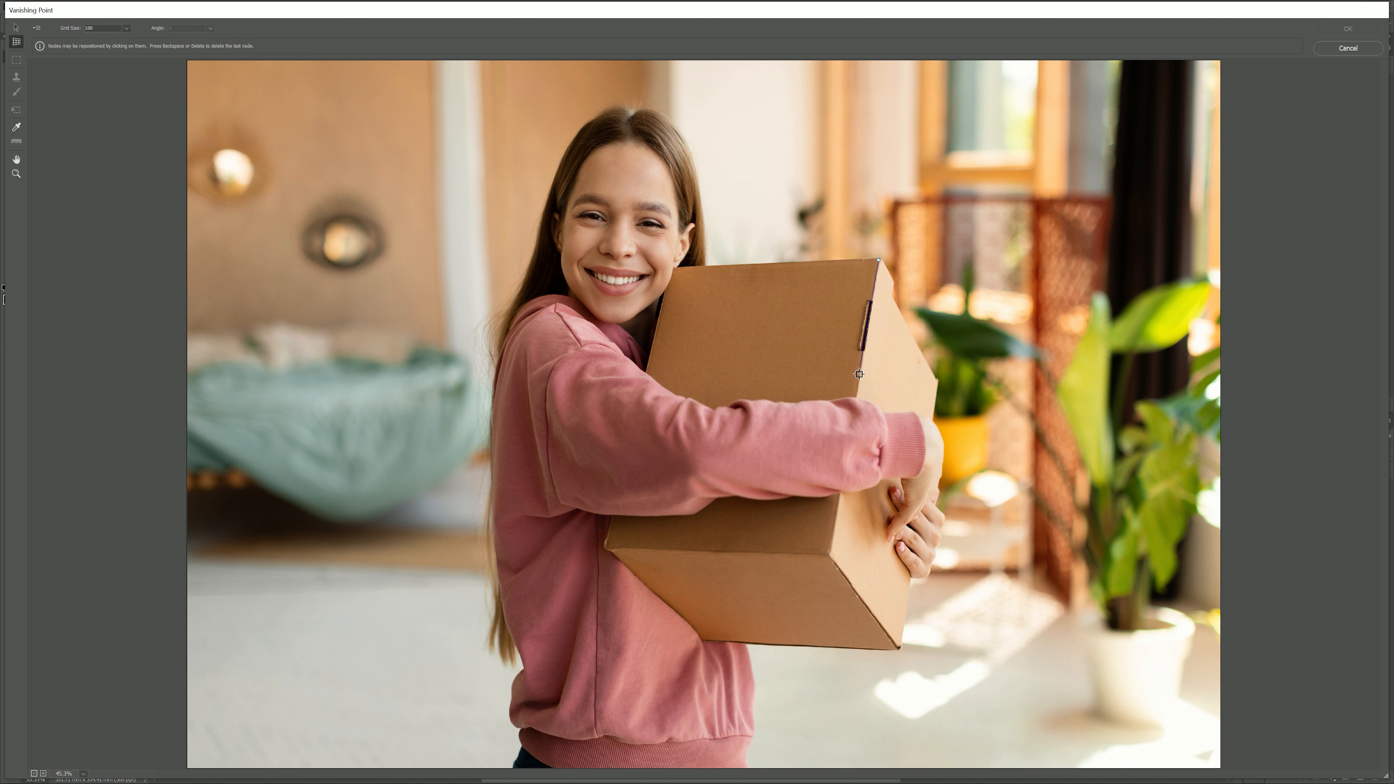
{"action": "left_click", "coordinate": [829, 555]}
{"action": "left_click", "coordinate": [607, 549]}
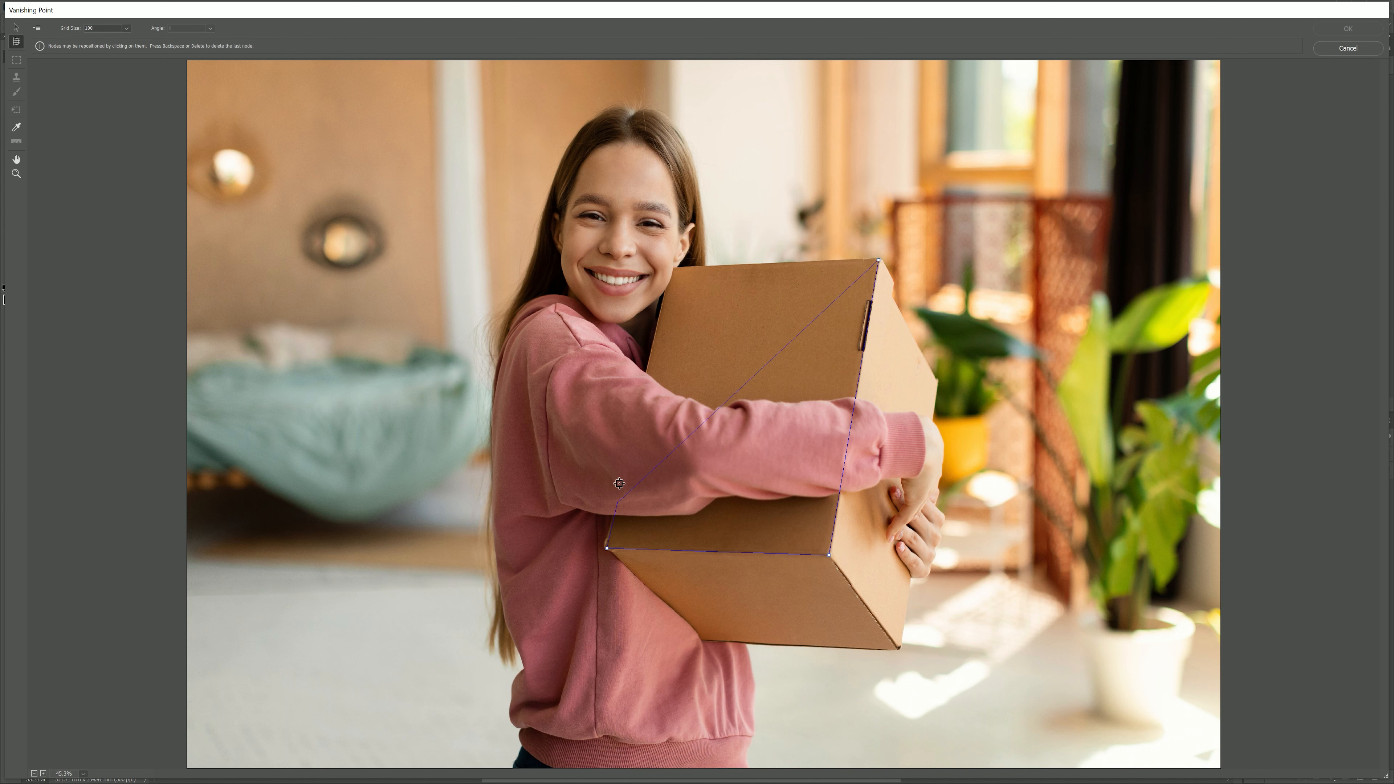
{"action": "left_click", "coordinate": [670, 267]}
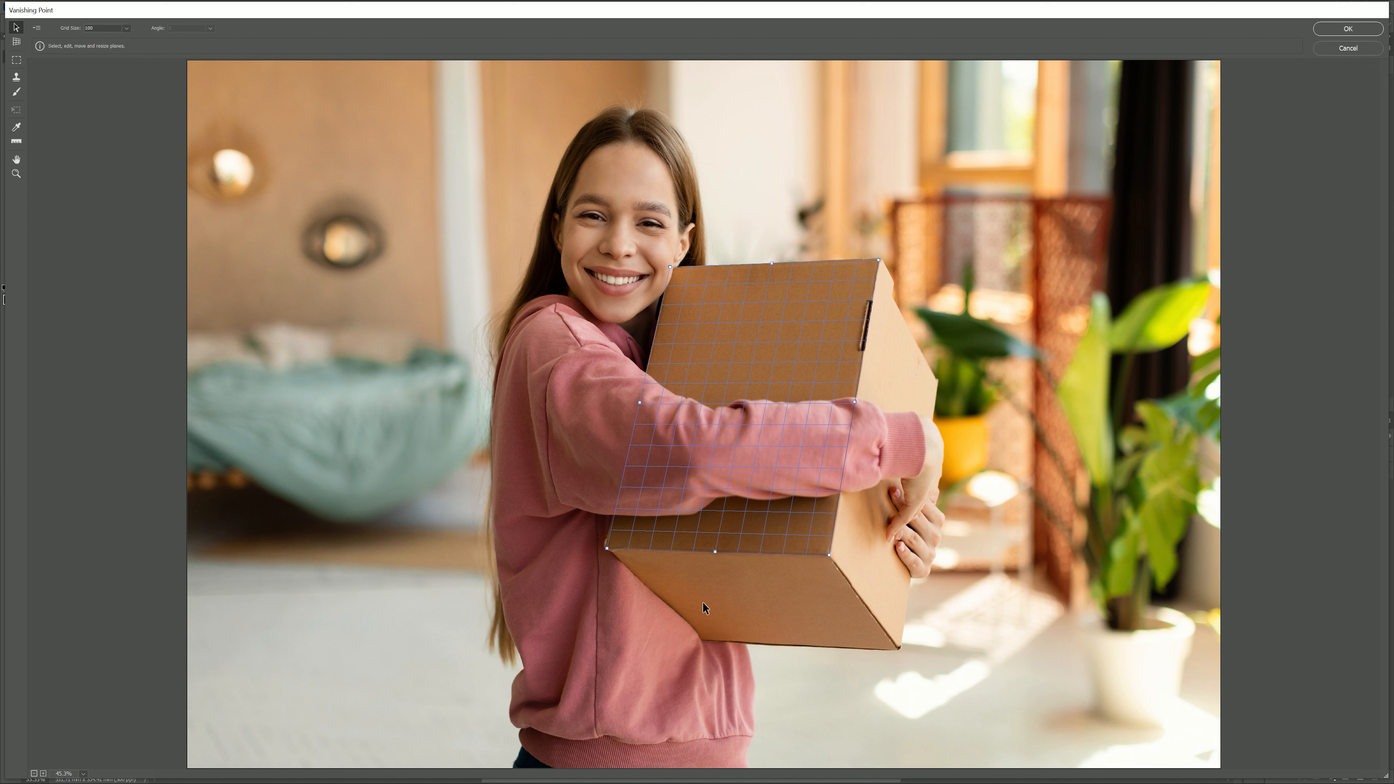
Pull a perpendicular plane from the front plane's lower edge, fit its corners to the box's lower face, and apply the filter.
{"action": "key", "text": "c"}
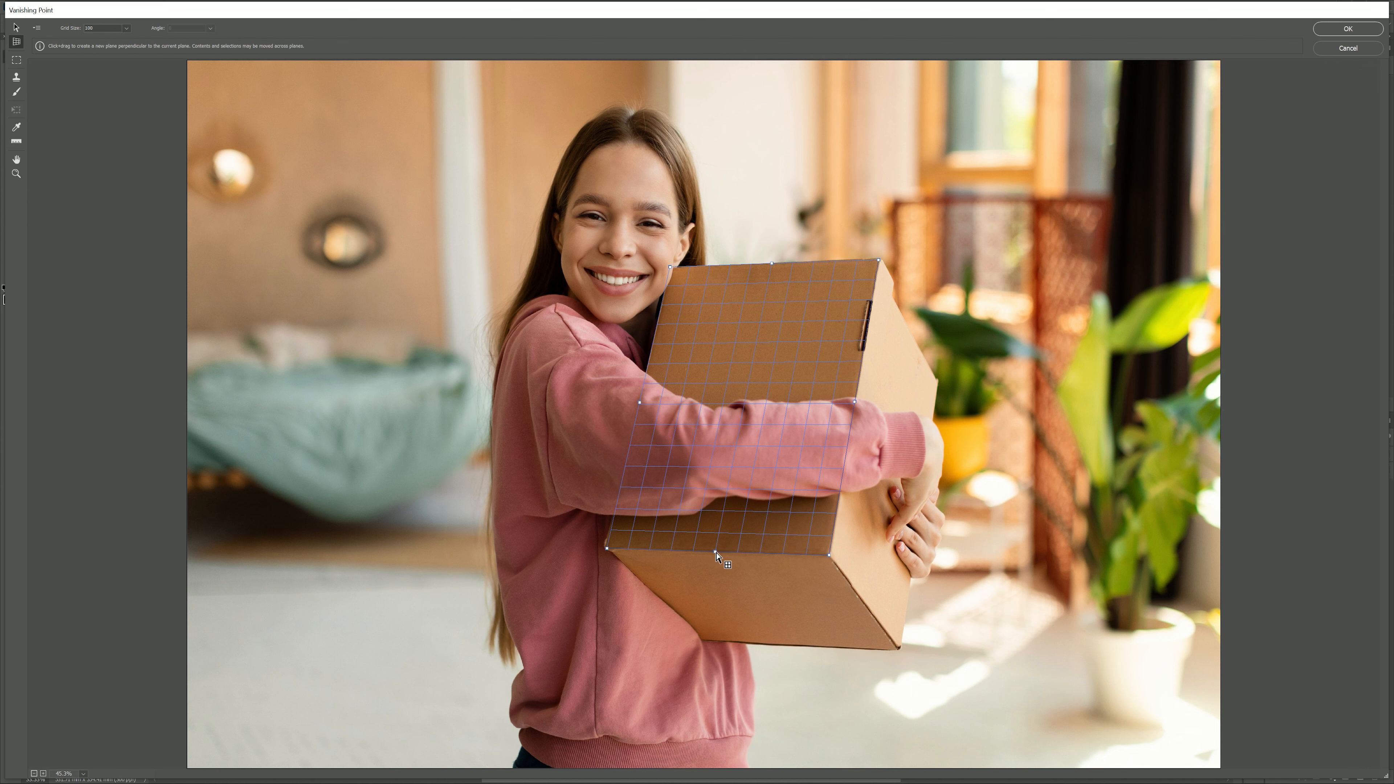
{"action": "left_click_drag", "start_coordinate": [716, 555], "coordinate": [790, 647]}
{"action": "left_click", "coordinate": [890, 642]}
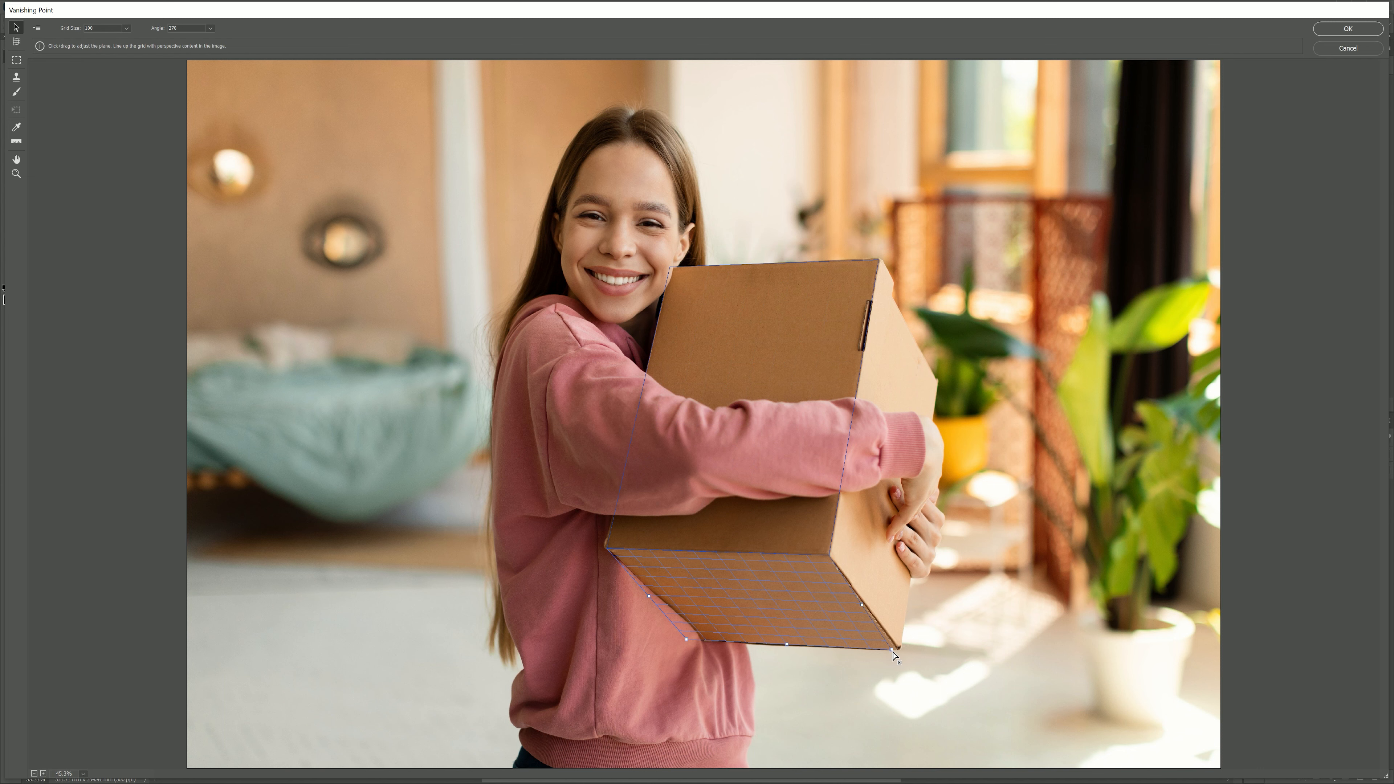
{"action": "left_click_drag", "start_coordinate": [891, 652], "coordinate": [899, 651]}
{"action": "left_click_drag", "start_coordinate": [687, 643], "coordinate": [704, 644]}
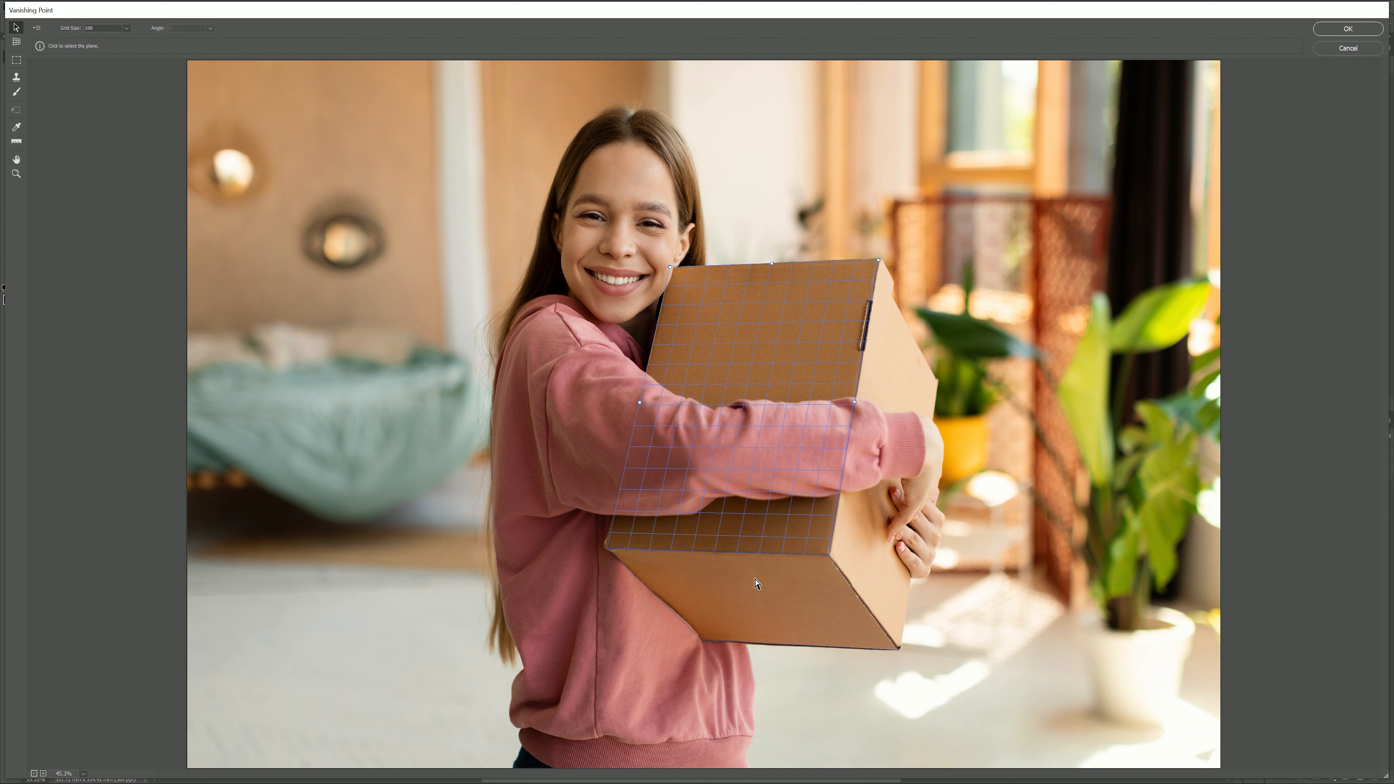
{"action": "left_click", "coordinate": [762, 326]}
{"action": "left_click", "coordinate": [1350, 30]}
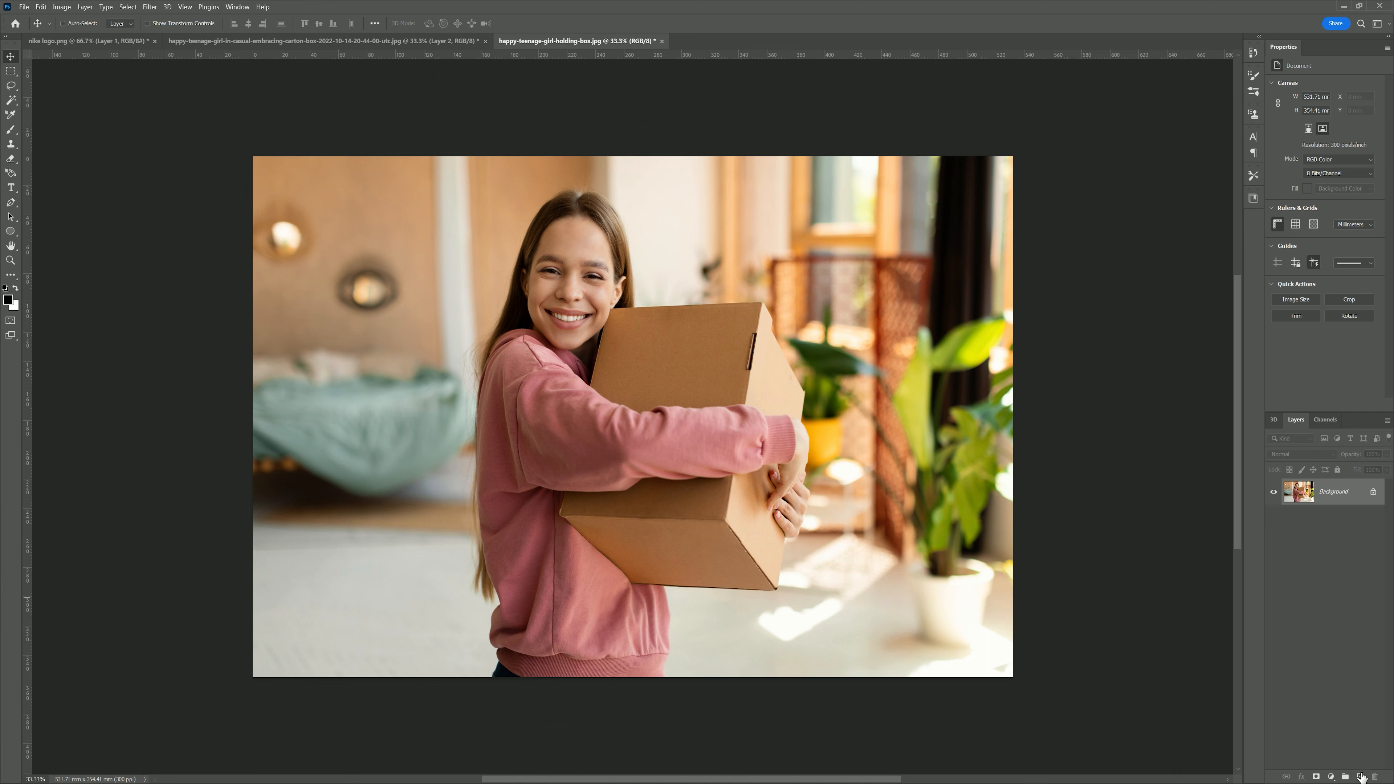
Create a new layer above the photo, reopen Vanishing Point, and paste the copied Nike logo into it.
{"action": "left_click", "coordinate": [1363, 777]}
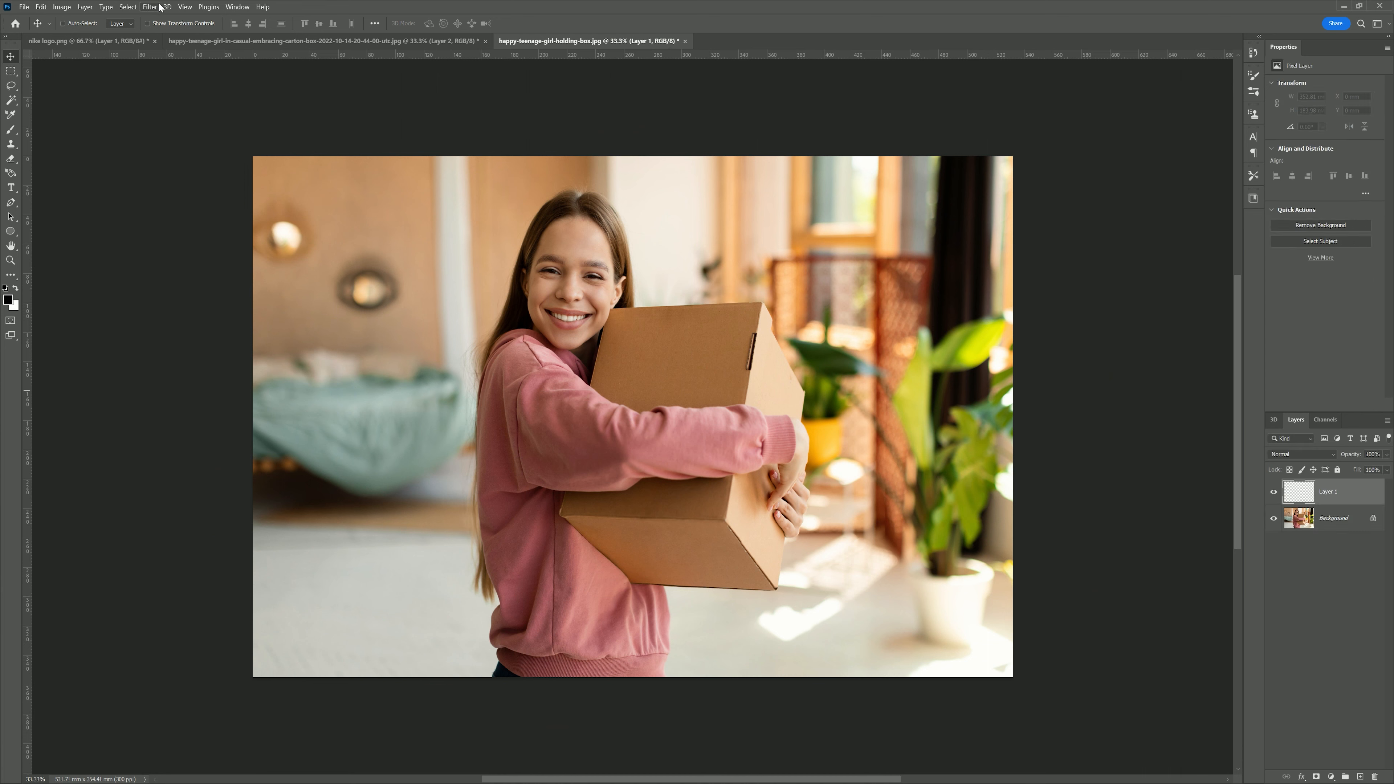
{"action": "left_click", "coordinate": [147, 9]}
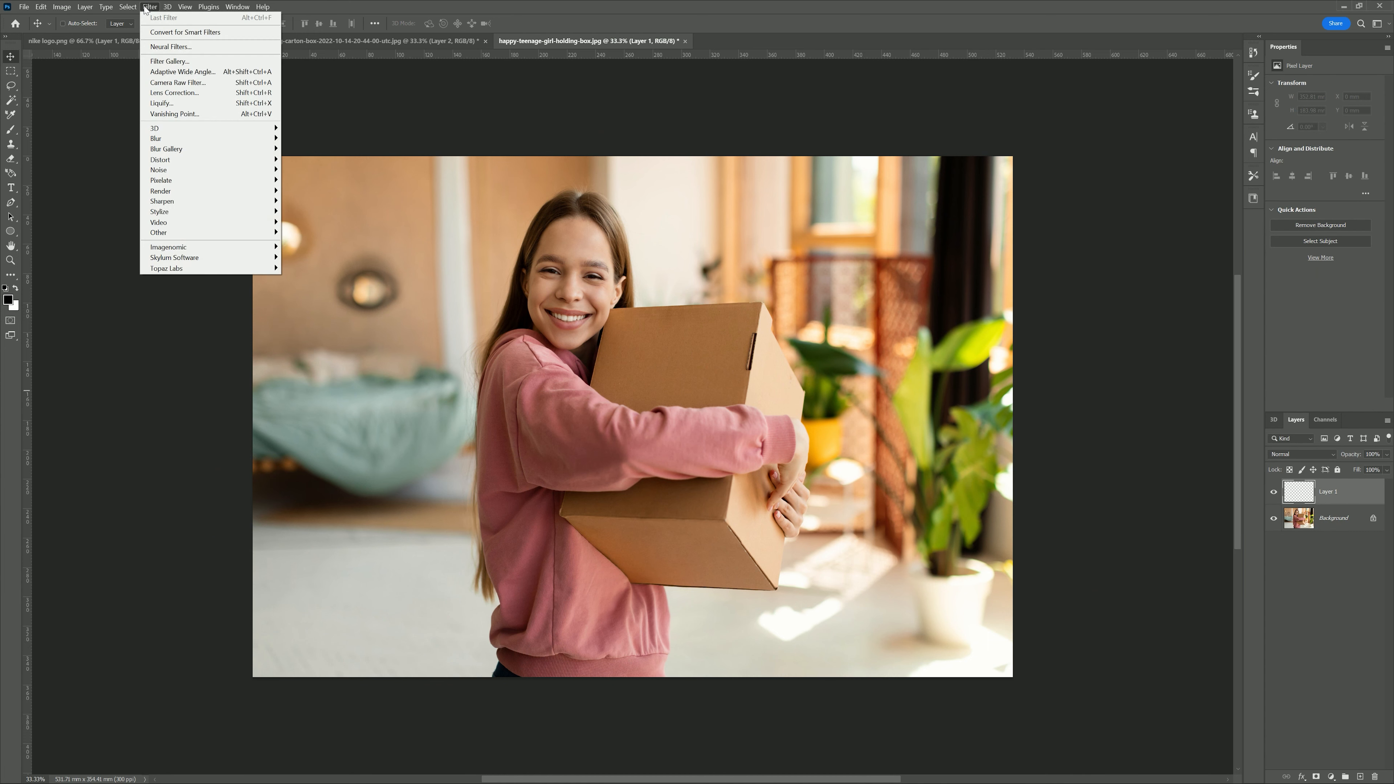
{"action": "left_click", "coordinate": [153, 114]}
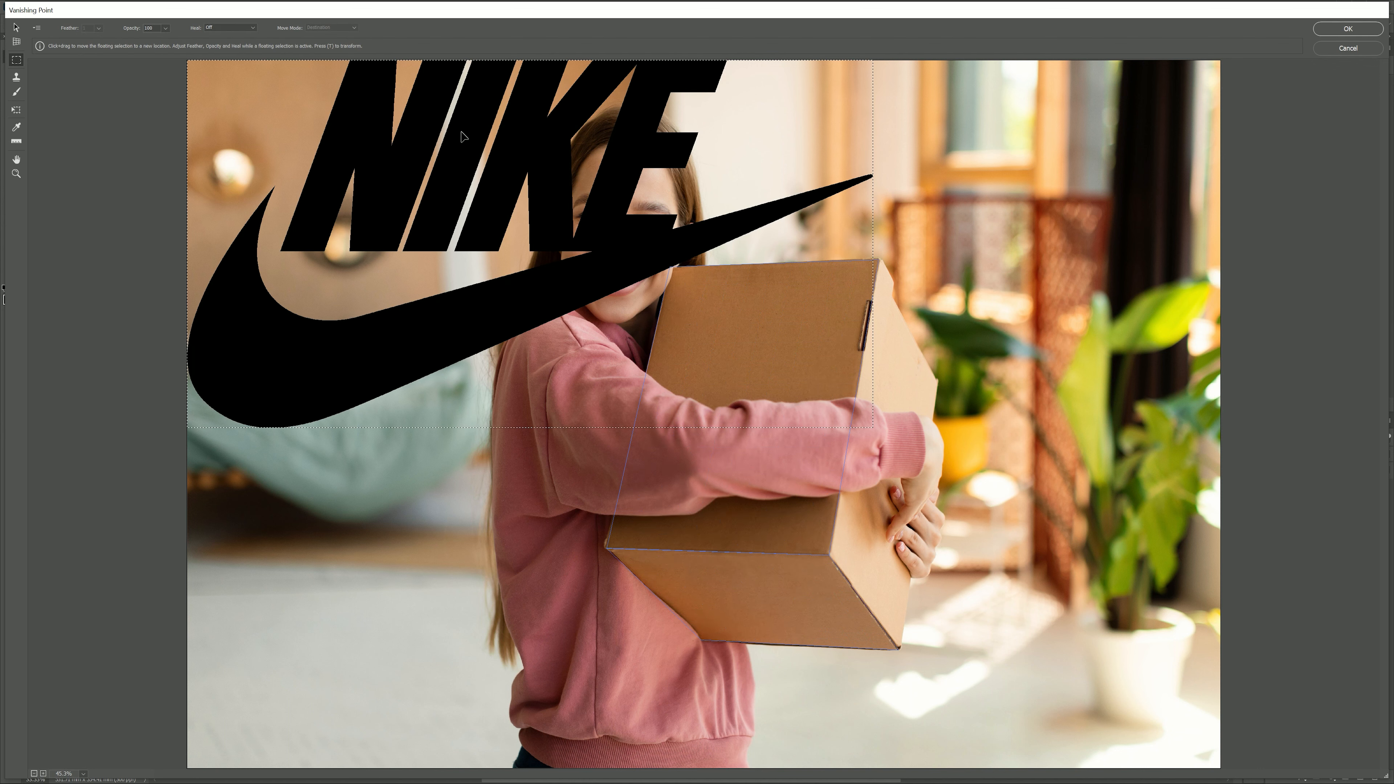
{"action": "mouse_move", "coordinate": [462, 142]}
{"action": "left_mouse_down"}
{"action": "mouse_move", "coordinate": [428, 145]}
{"action": "mouse_move", "coordinate": [443, 141]}
{"action": "left_mouse_up"}
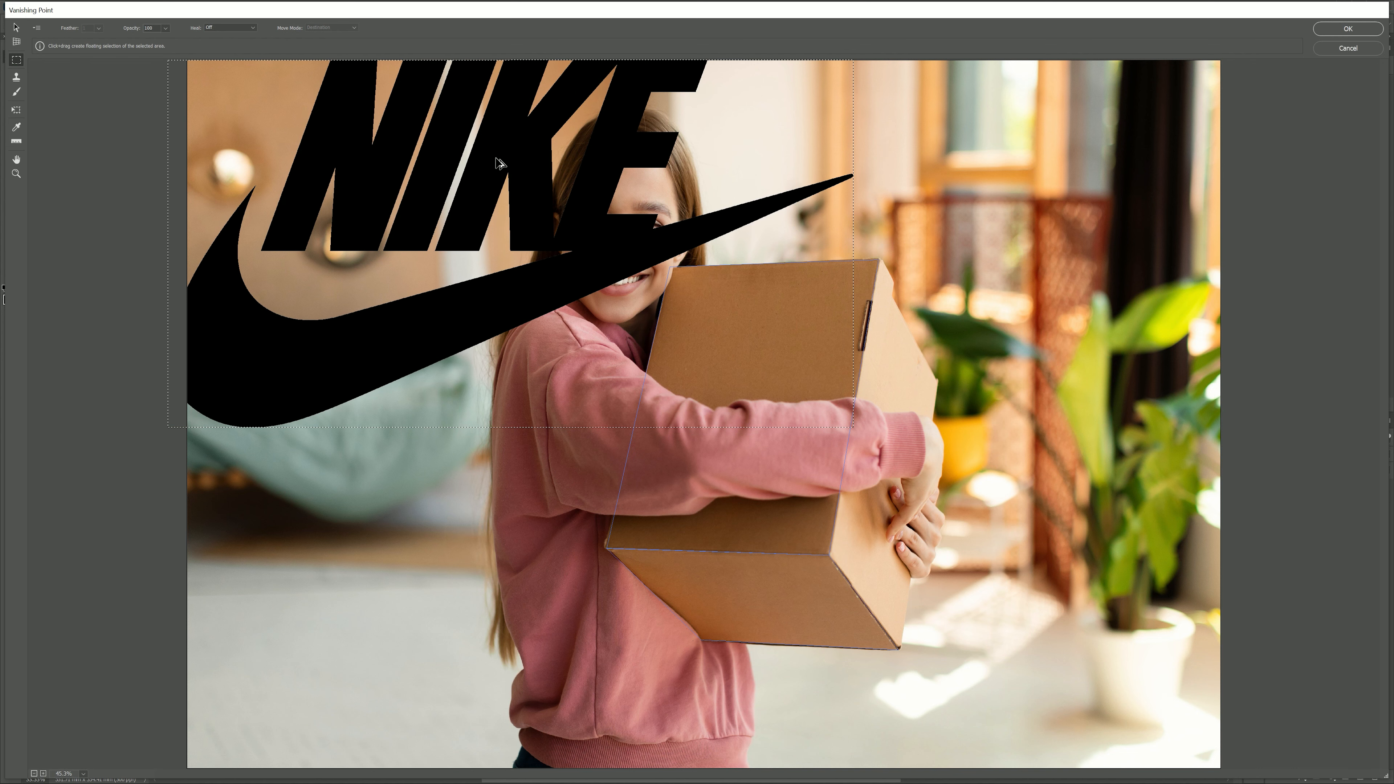
Scale the pasted logo down with the Transform tool and place it in perspective on the upper part of the box's front face.
{"action": "key", "text": "t"}
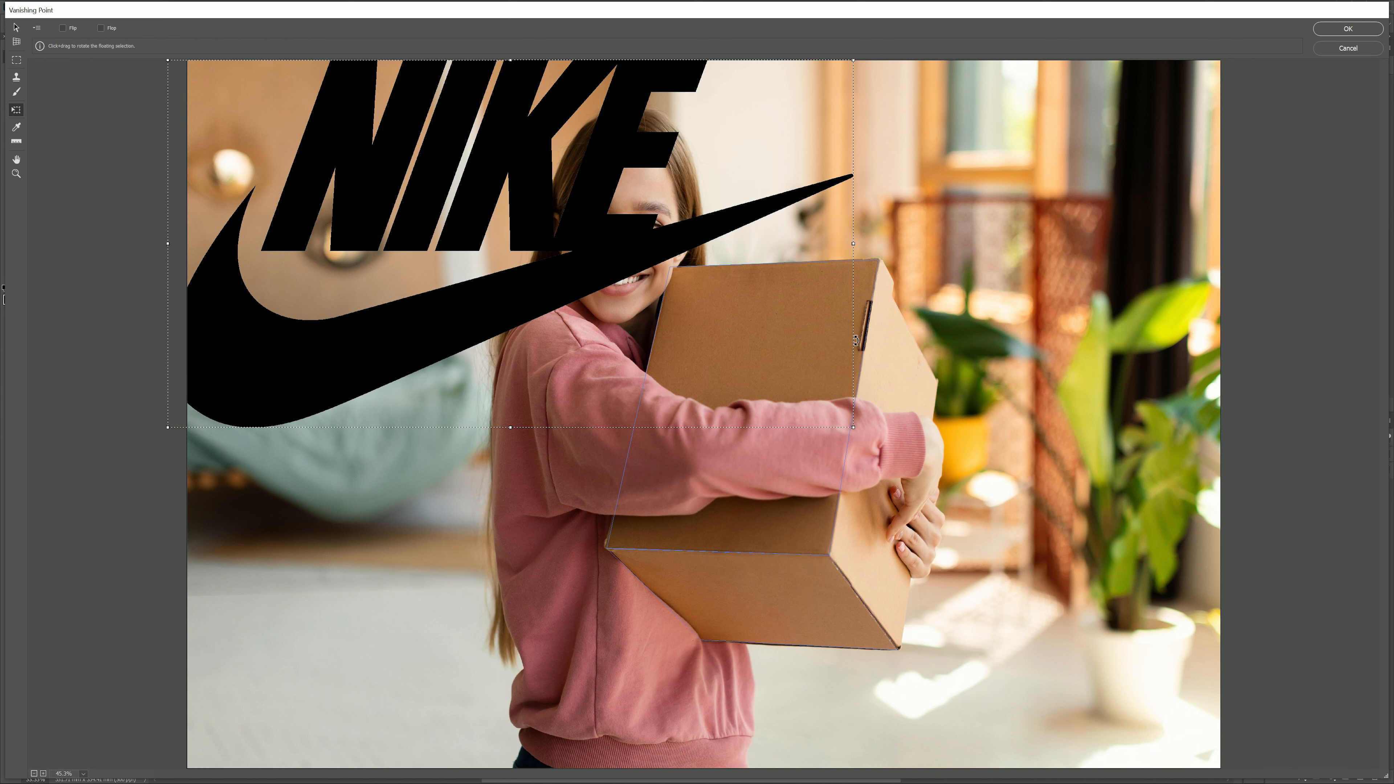
{"action": "left_click_drag", "start_coordinate": [853, 427], "coordinate": [609, 296]}
{"action": "left_click_drag", "start_coordinate": [590, 215], "coordinate": [340, 91]}
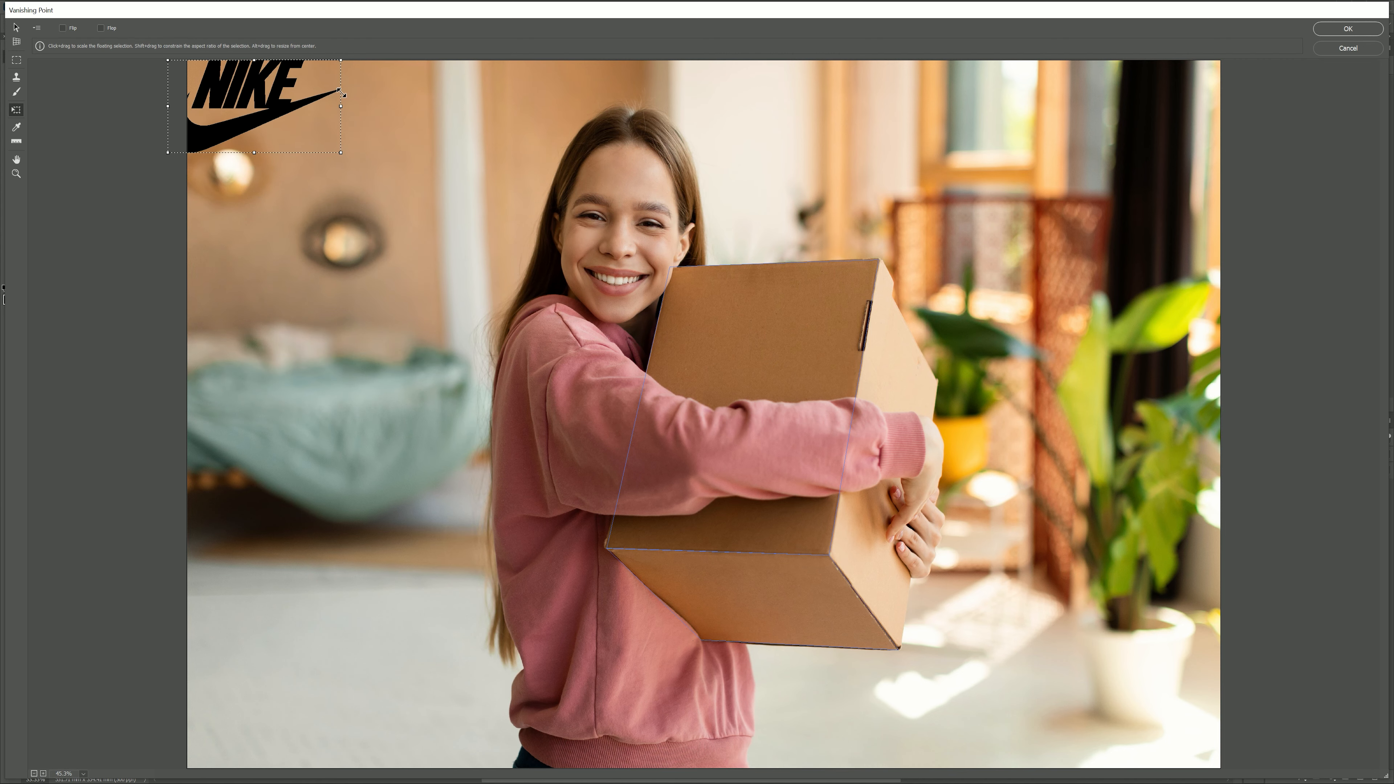
{"action": "left_click_drag", "start_coordinate": [230, 81], "coordinate": [352, 192]}
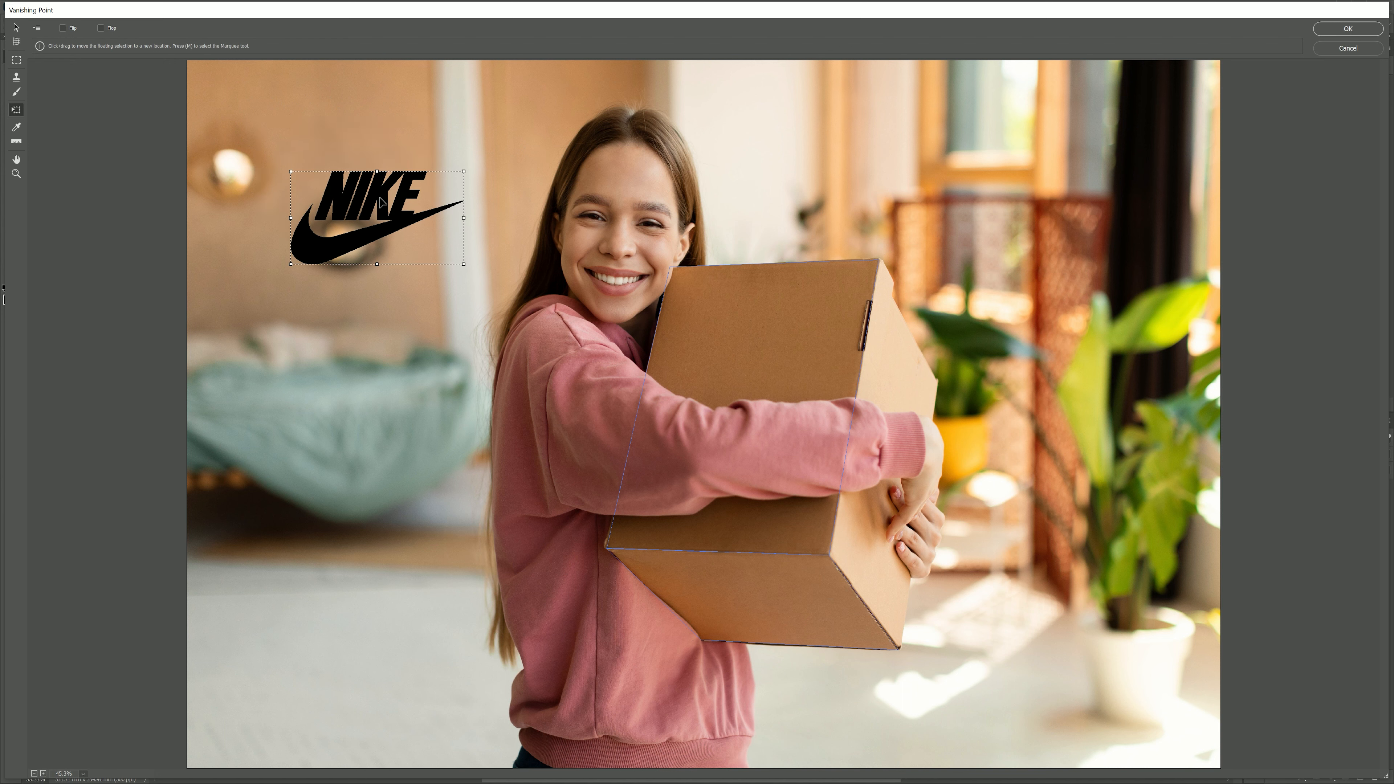
{"action": "left_click_drag", "start_coordinate": [374, 201], "coordinate": [766, 311]}
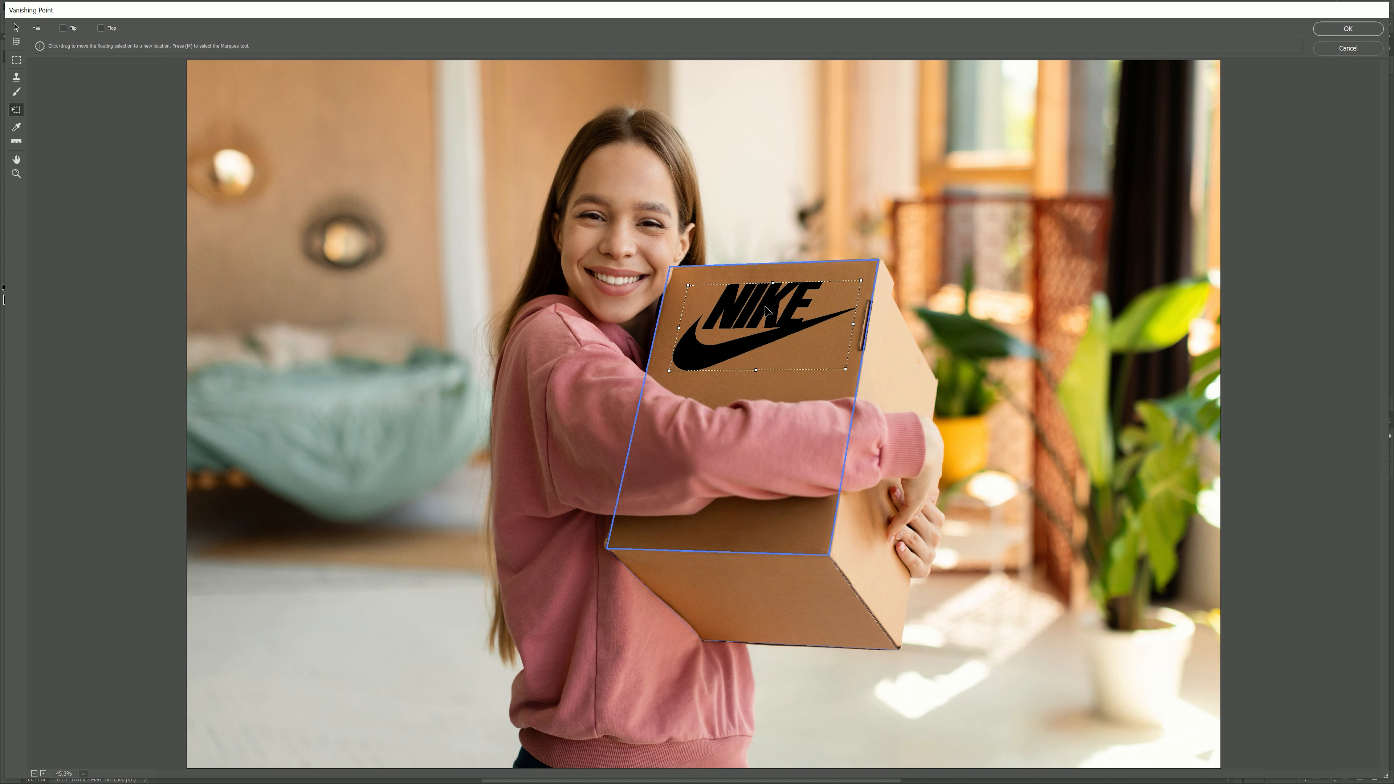
{"action": "left_click_drag", "start_coordinate": [850, 366], "coordinate": [755, 321]}
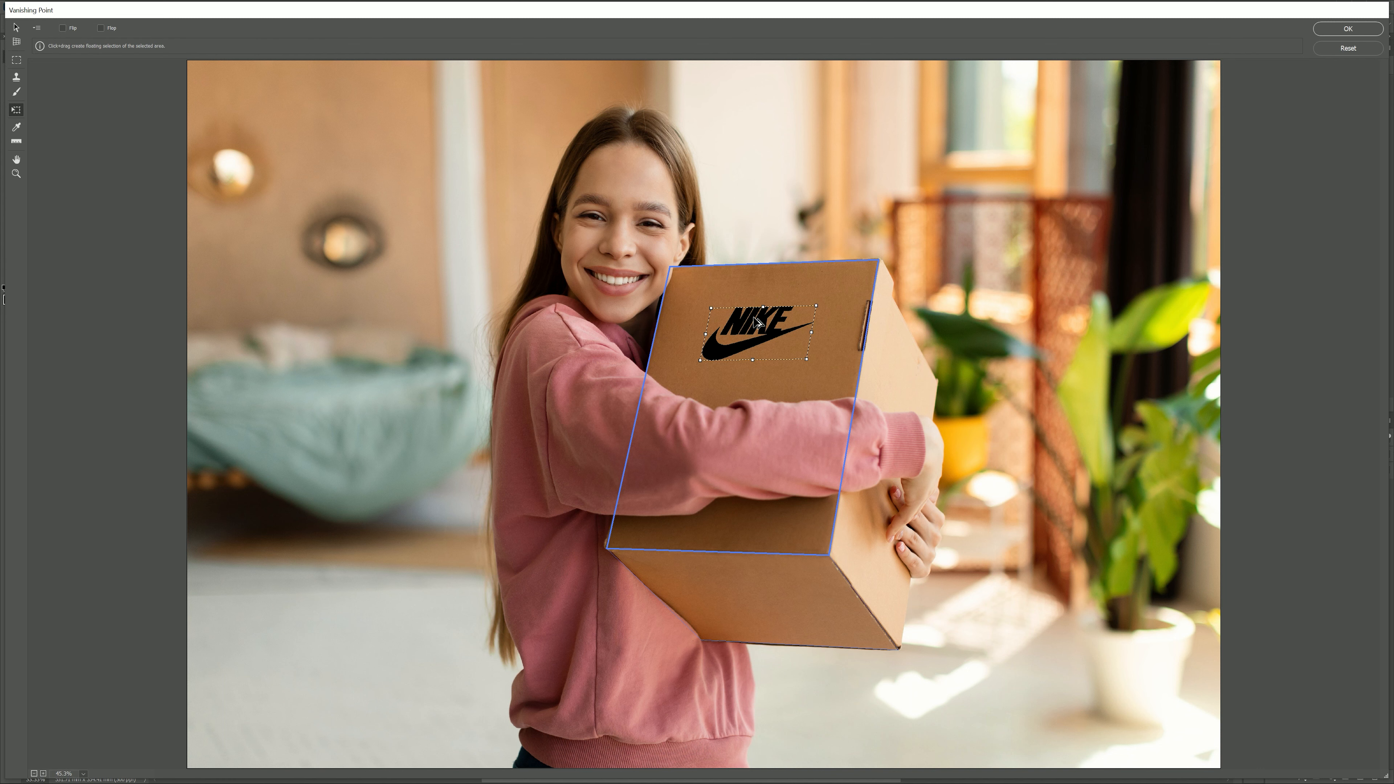
Duplicate the logo onto the box's lower face, adjust its size and position within that plane, and apply Vanishing Point.
{"action": "left_click_drag", "start_coordinate": [756, 322], "coordinate": [747, 608]}
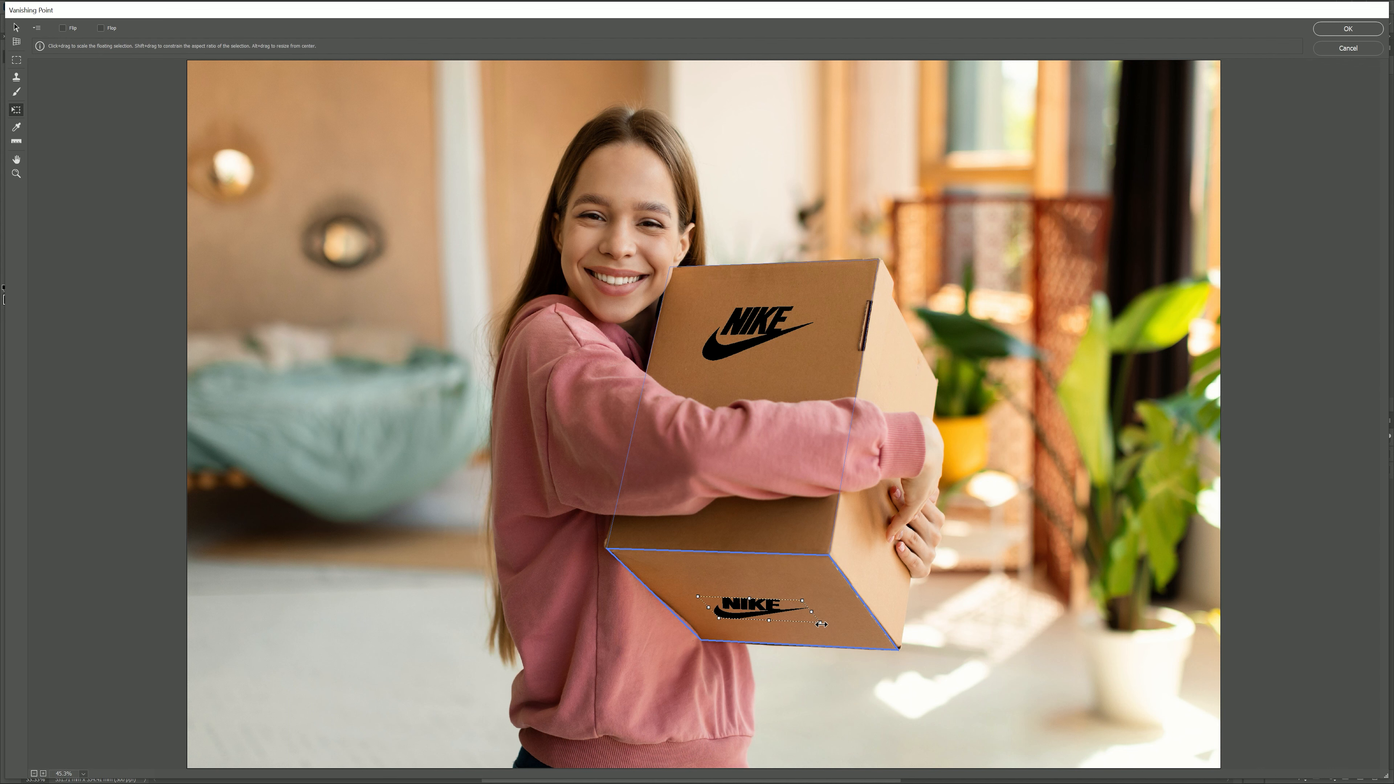
{"action": "left_click_drag", "start_coordinate": [821, 624], "coordinate": [761, 606]}
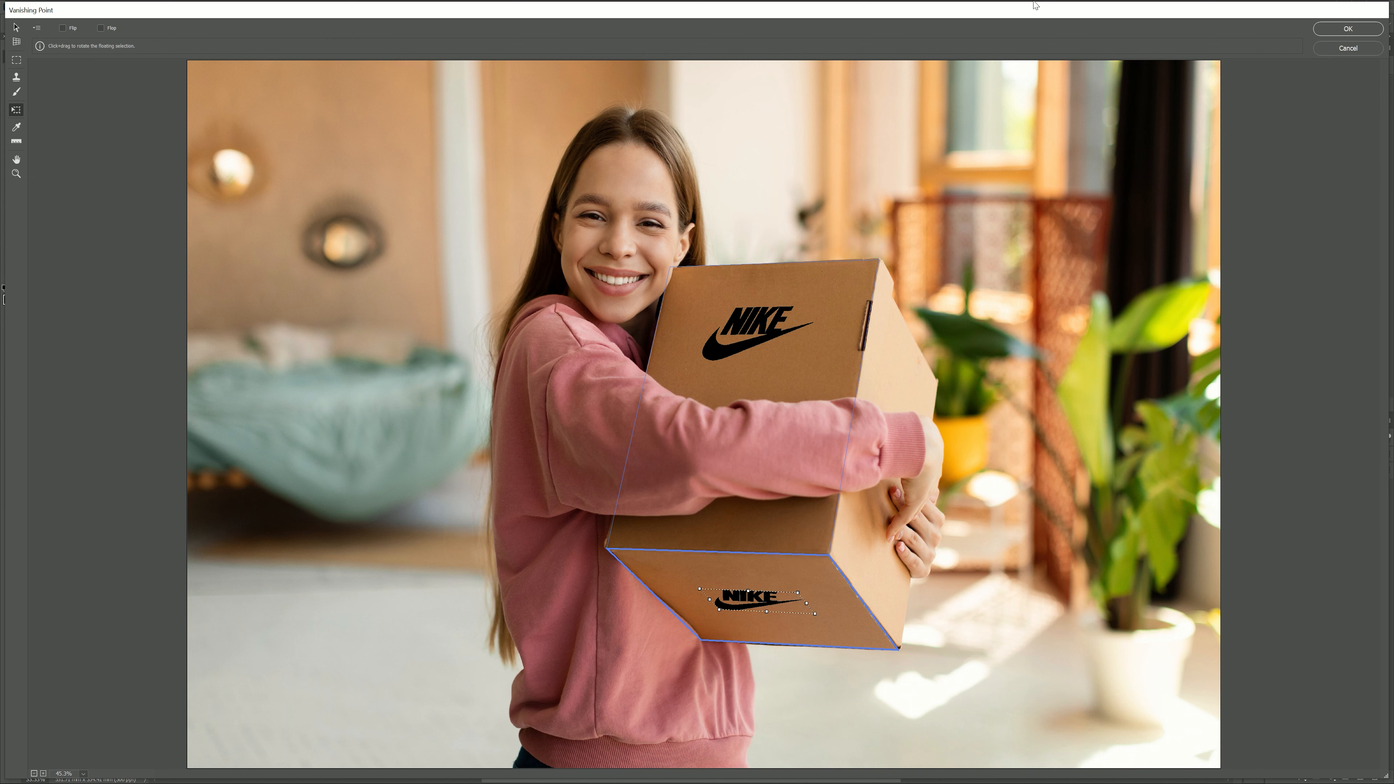
{"action": "left_click", "coordinate": [1348, 29]}
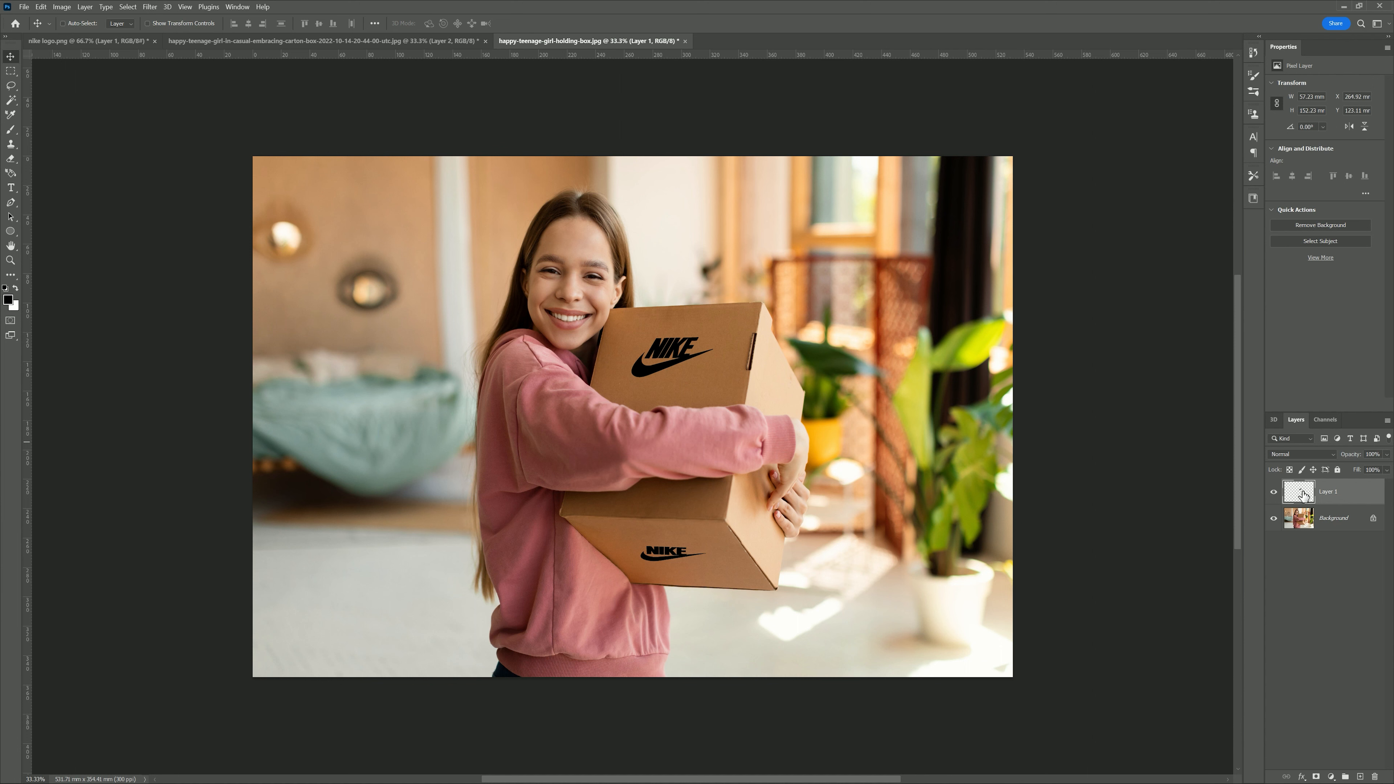
Compare the photo with and without the logo layer, and preview the Overlay blend mode before returning it to Normal.
{"action": "left_click", "coordinate": [1274, 496]}
{"action": "left_click", "coordinate": [1274, 495]}
{"action": "left_click", "coordinate": [1294, 521]}
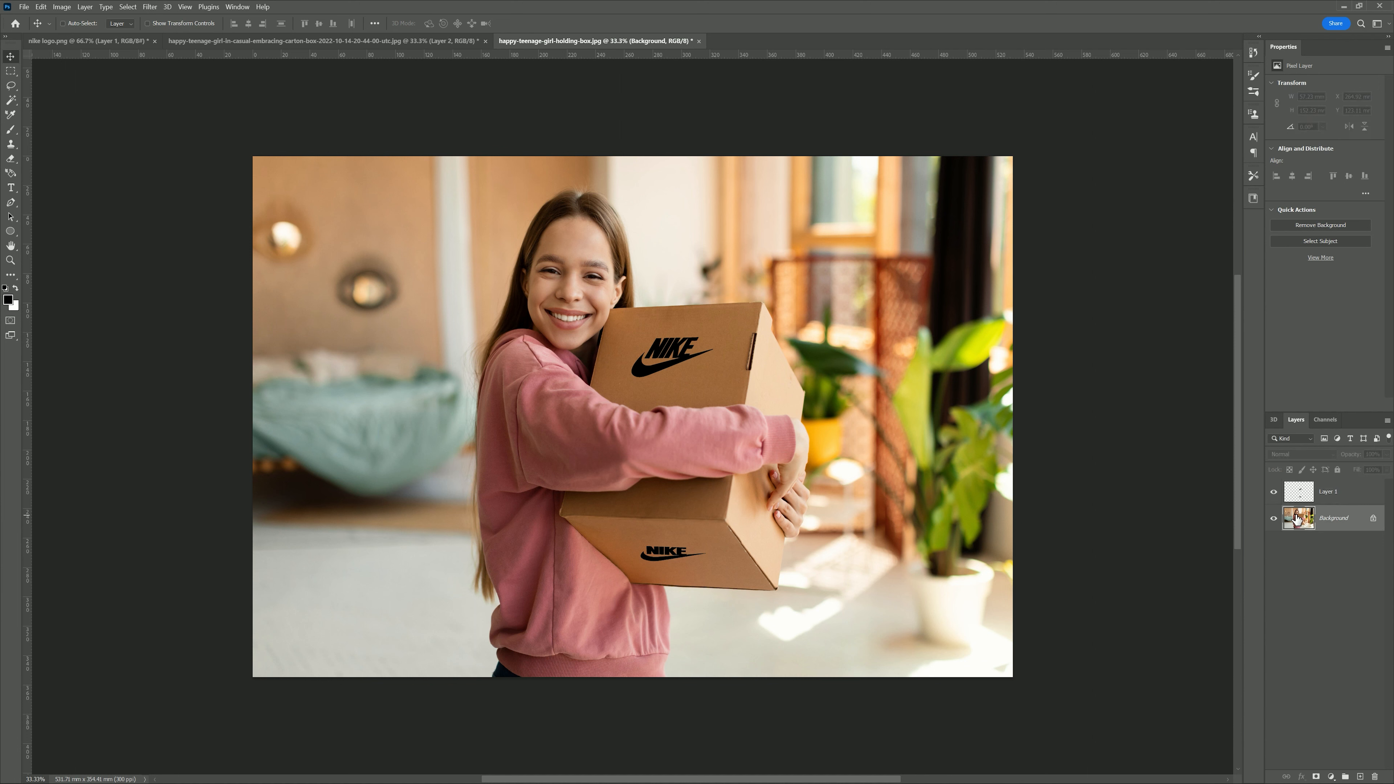
{"action": "left_click", "coordinate": [1307, 491]}
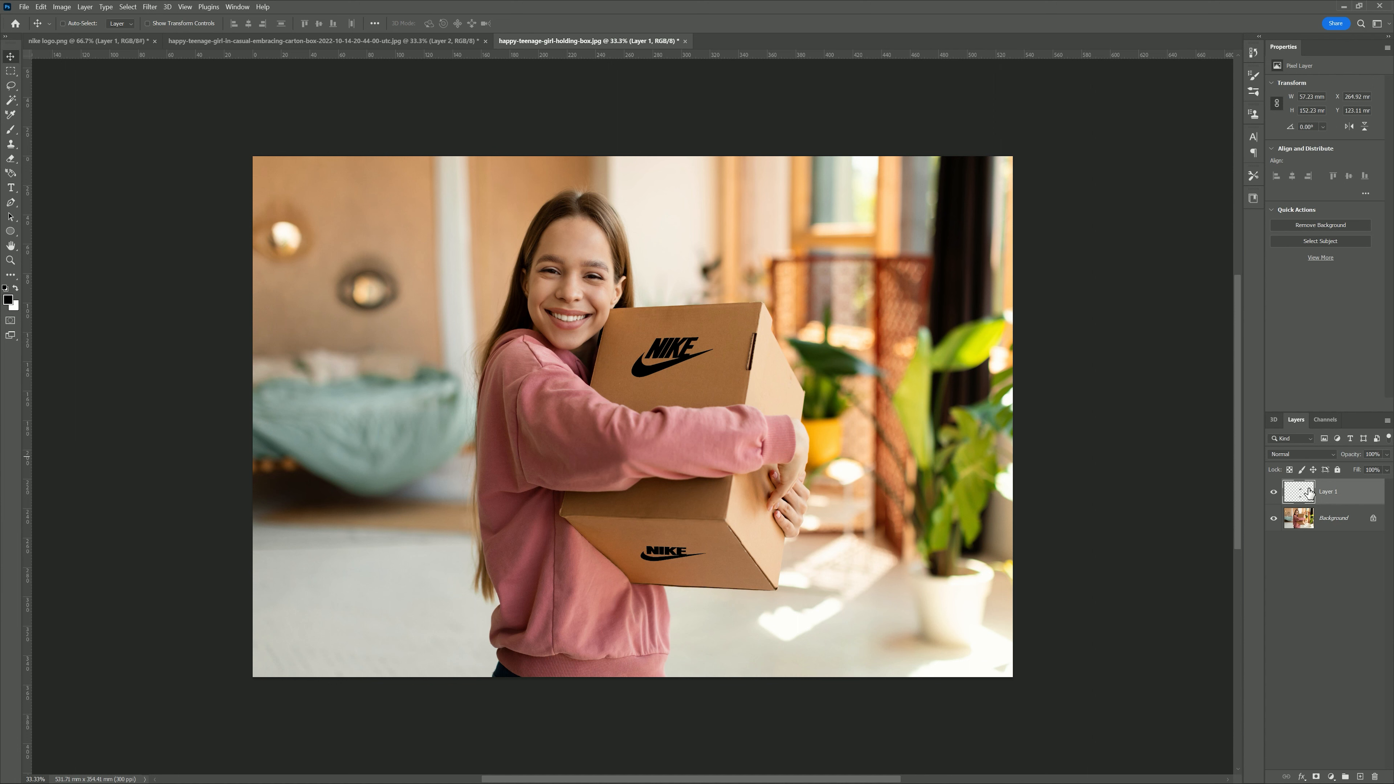
{"action": "left_click", "coordinate": [1274, 493]}
{"action": "left_click", "coordinate": [1274, 493]}
{"action": "left_click", "coordinate": [1301, 455]}
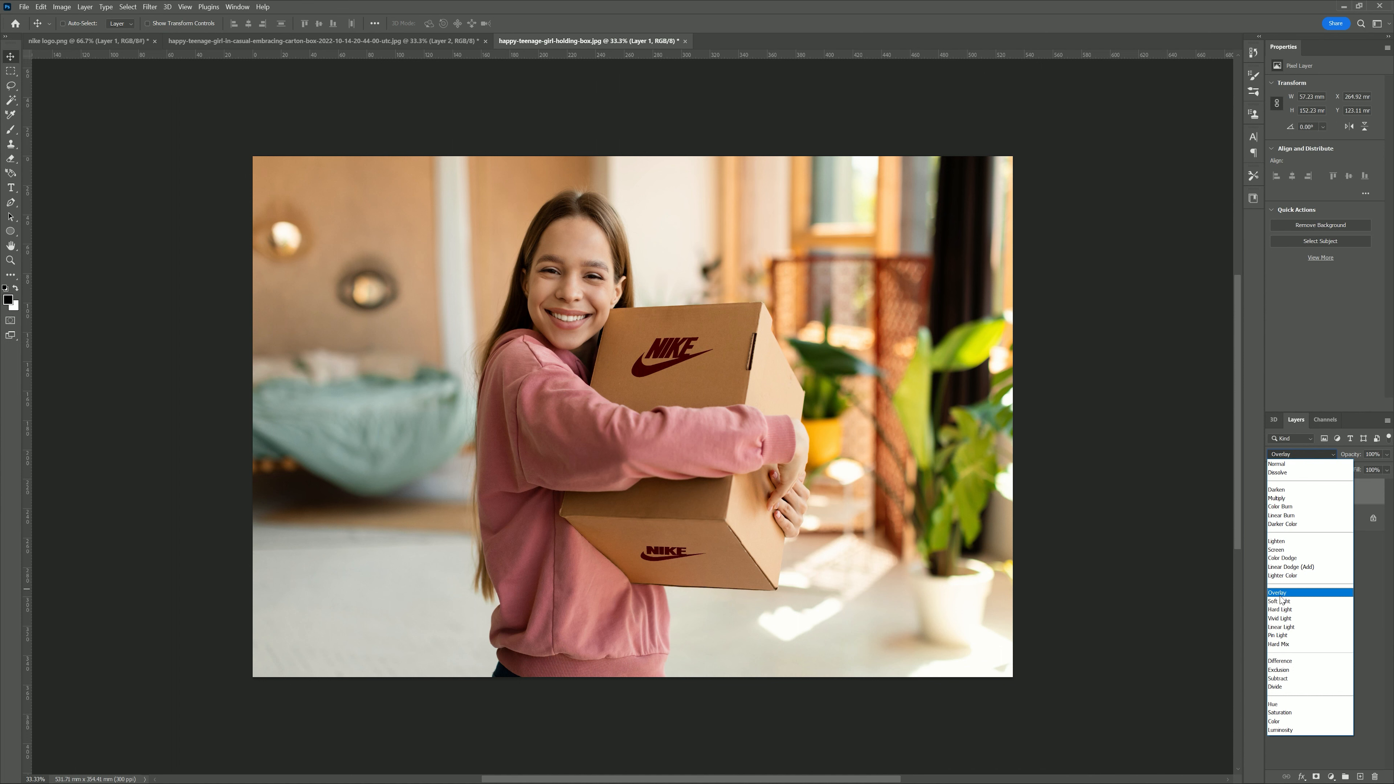
{"action": "left_click", "coordinate": [1278, 464]}
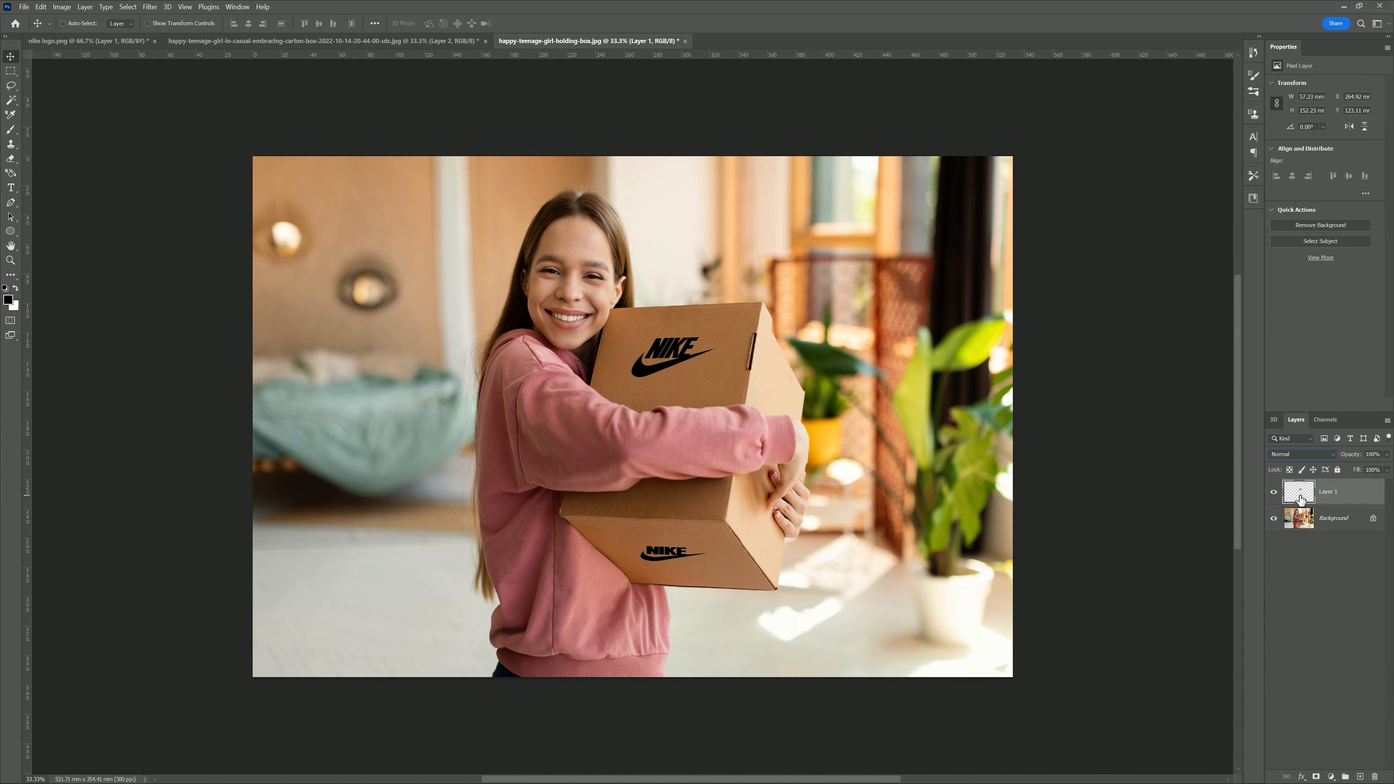
Open the logo layer's Blending Options and raise the shadow end of the Underlying Layer Blend If range to 113.
{"action": "key", "text": "ctrl+plus"}
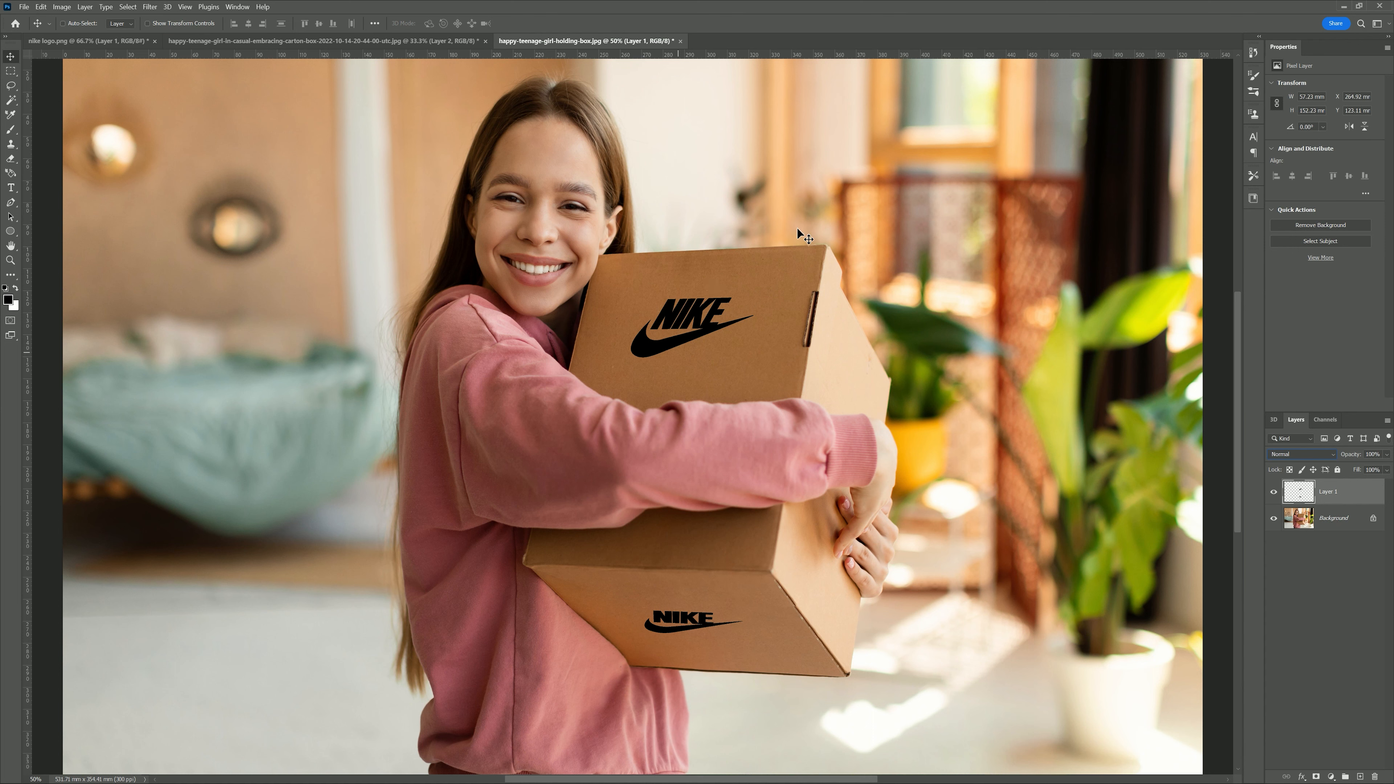
{"action": "right_click", "coordinate": [1300, 490]}
{"action": "left_click", "coordinate": [1302, 495]}
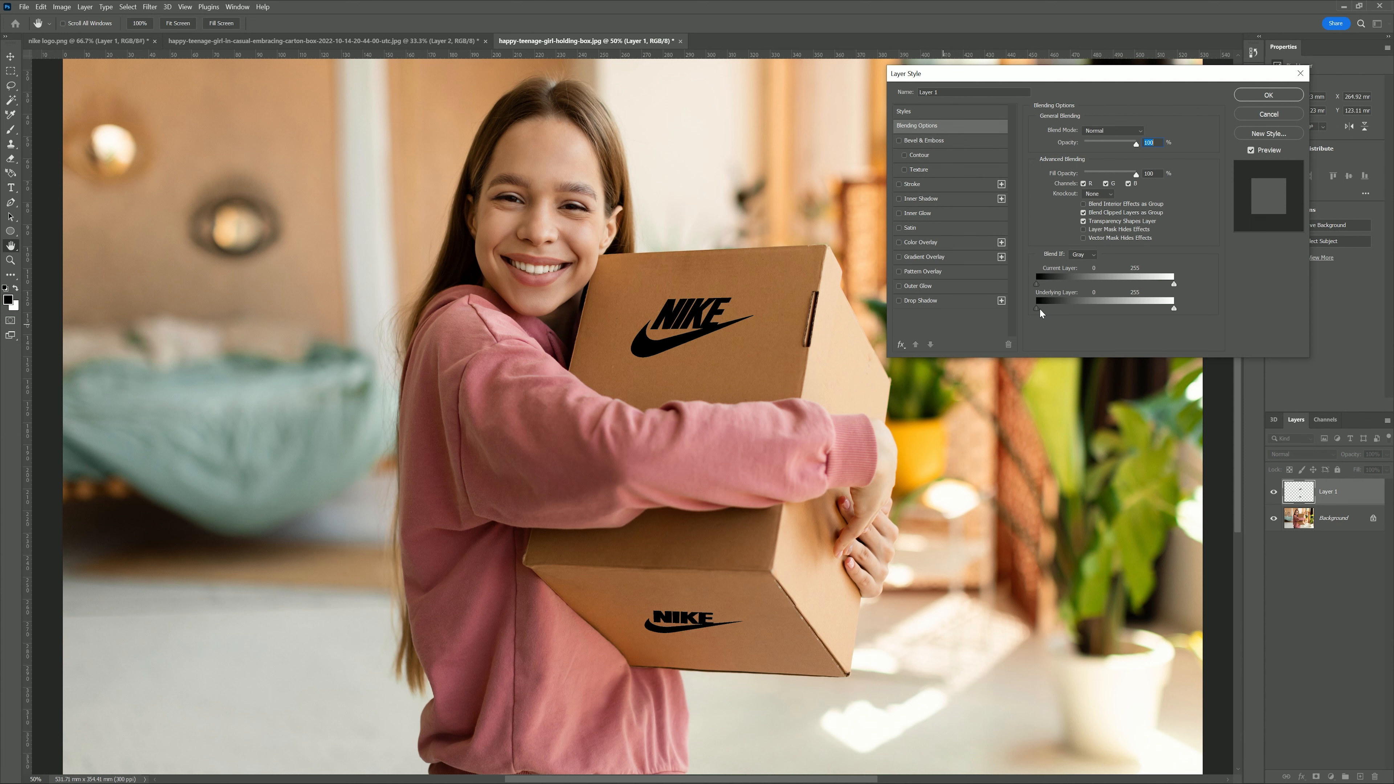
{"action": "left_click_drag", "start_coordinate": [1039, 311], "coordinate": [1059, 311]}
{"action": "left_click_drag", "start_coordinate": [1059, 311], "coordinate": [1098, 312]}
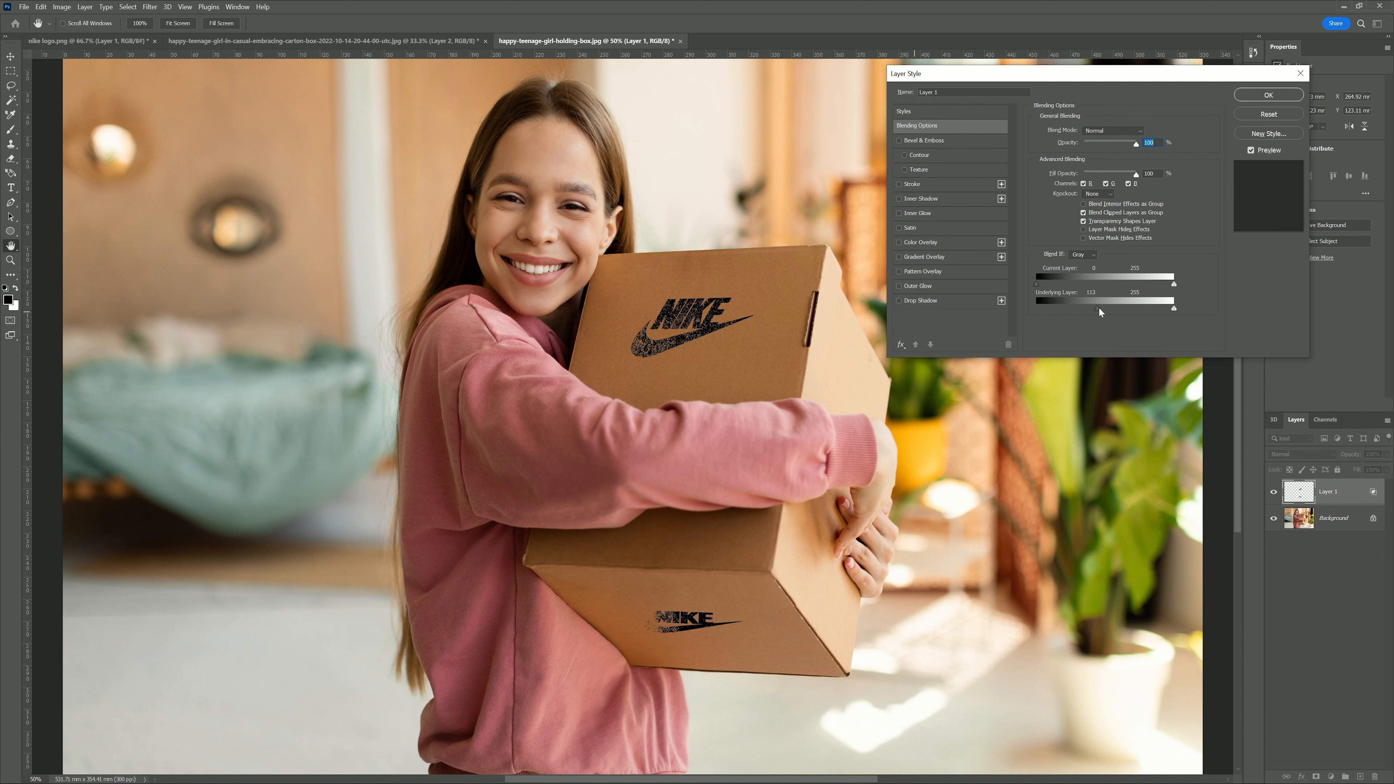
Split the Underlying Layer shadow slider to about 51 / 131 so the cardboard texture shows through the logos, and apply the layer style.
{"action": "left_click_drag", "start_coordinate": [1099, 311], "coordinate": [1108, 311]}
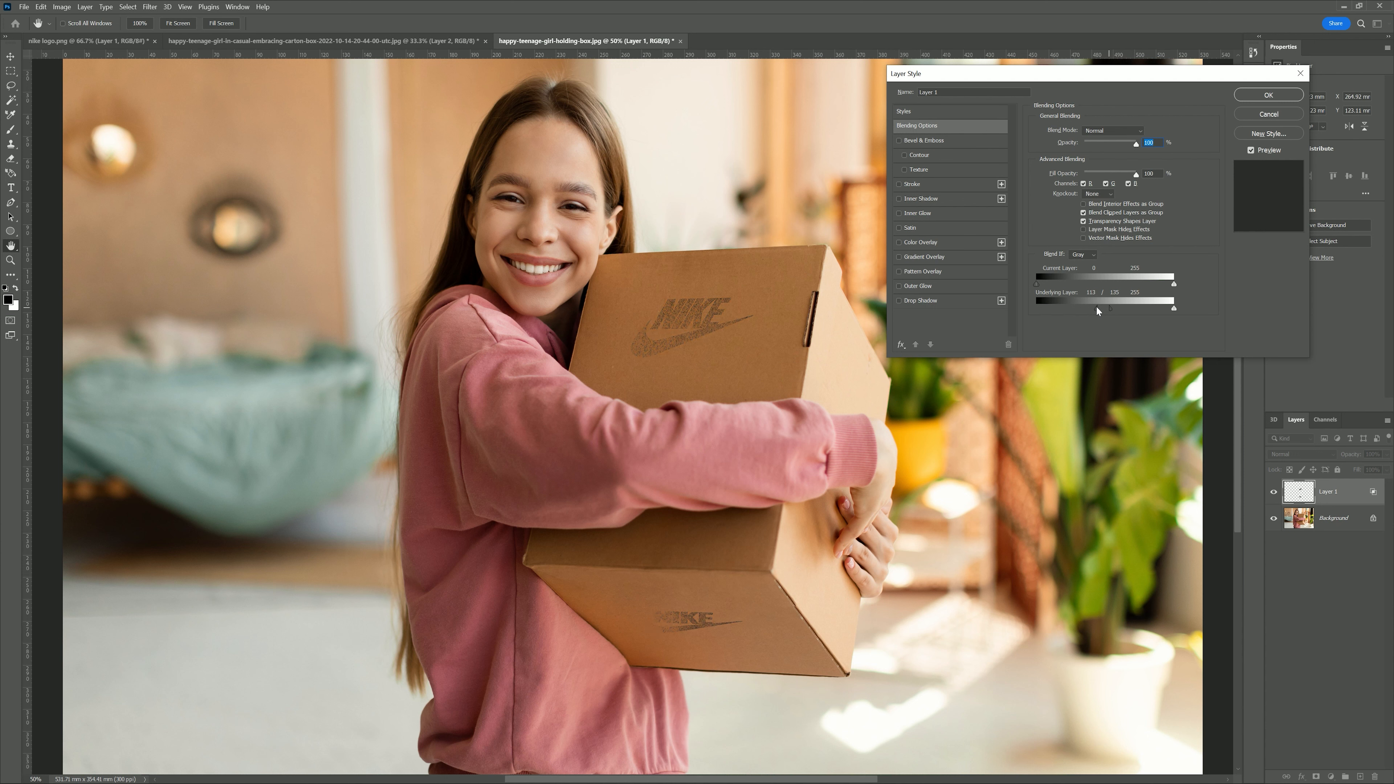
{"action": "left_click_drag", "start_coordinate": [1098, 313], "coordinate": [1075, 312]}
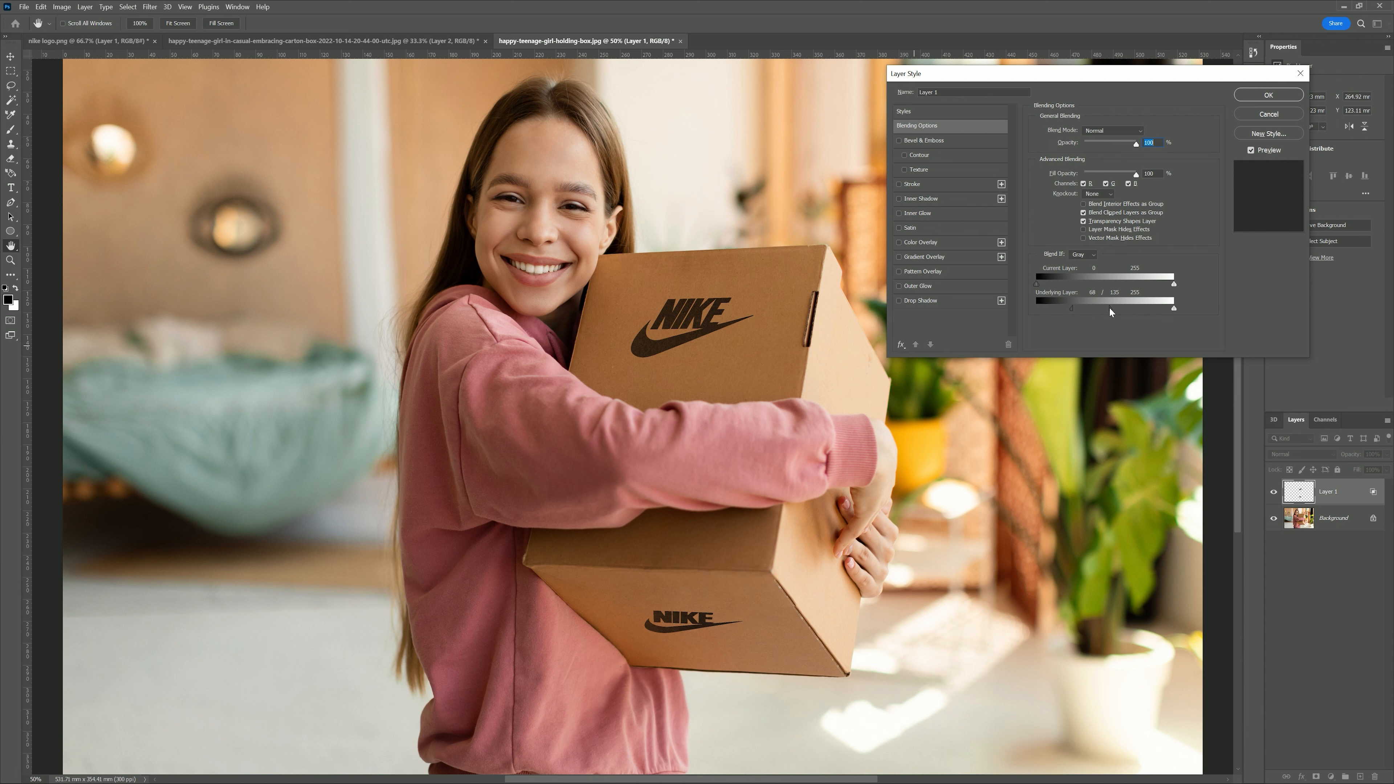
{"action": "left_click_drag", "start_coordinate": [1110, 311], "coordinate": [1108, 311]}
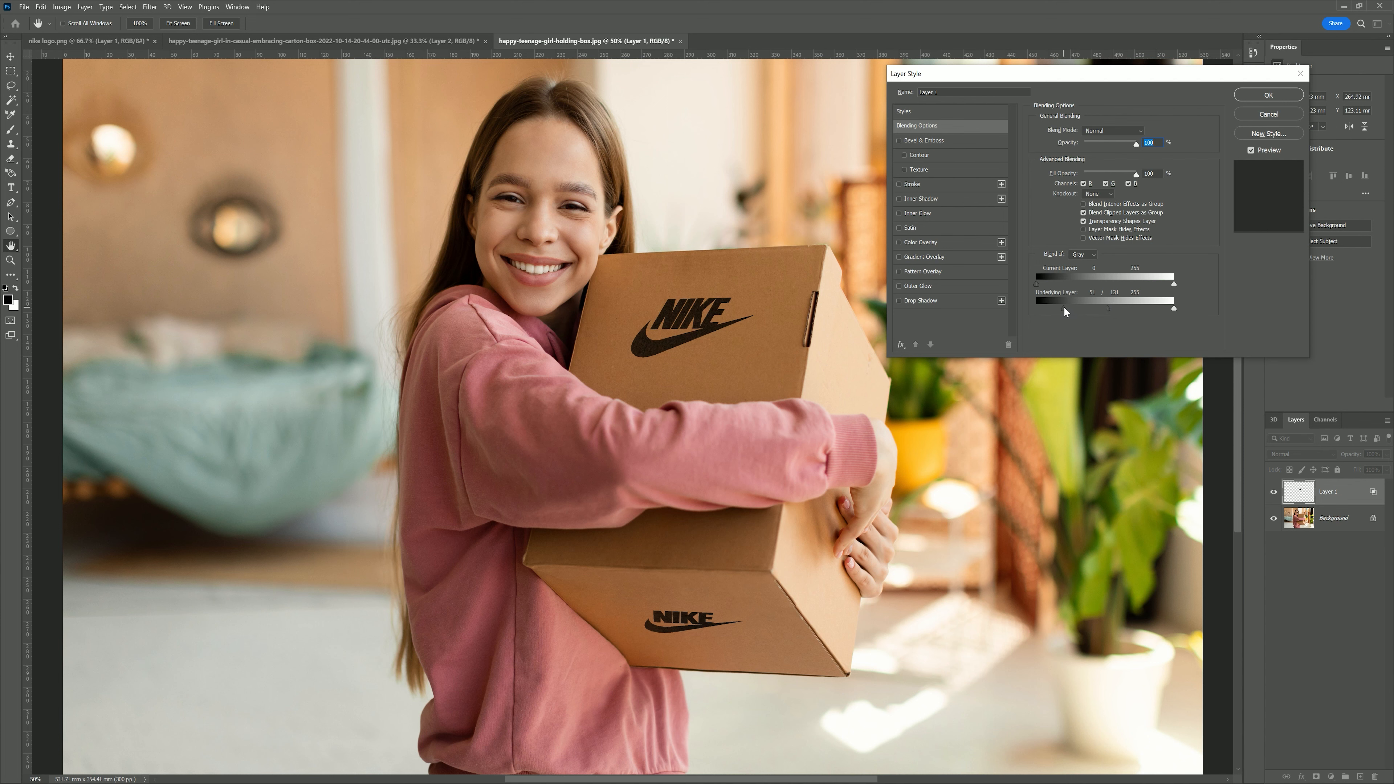
{"action": "key", "text": "ctrl+plus"}
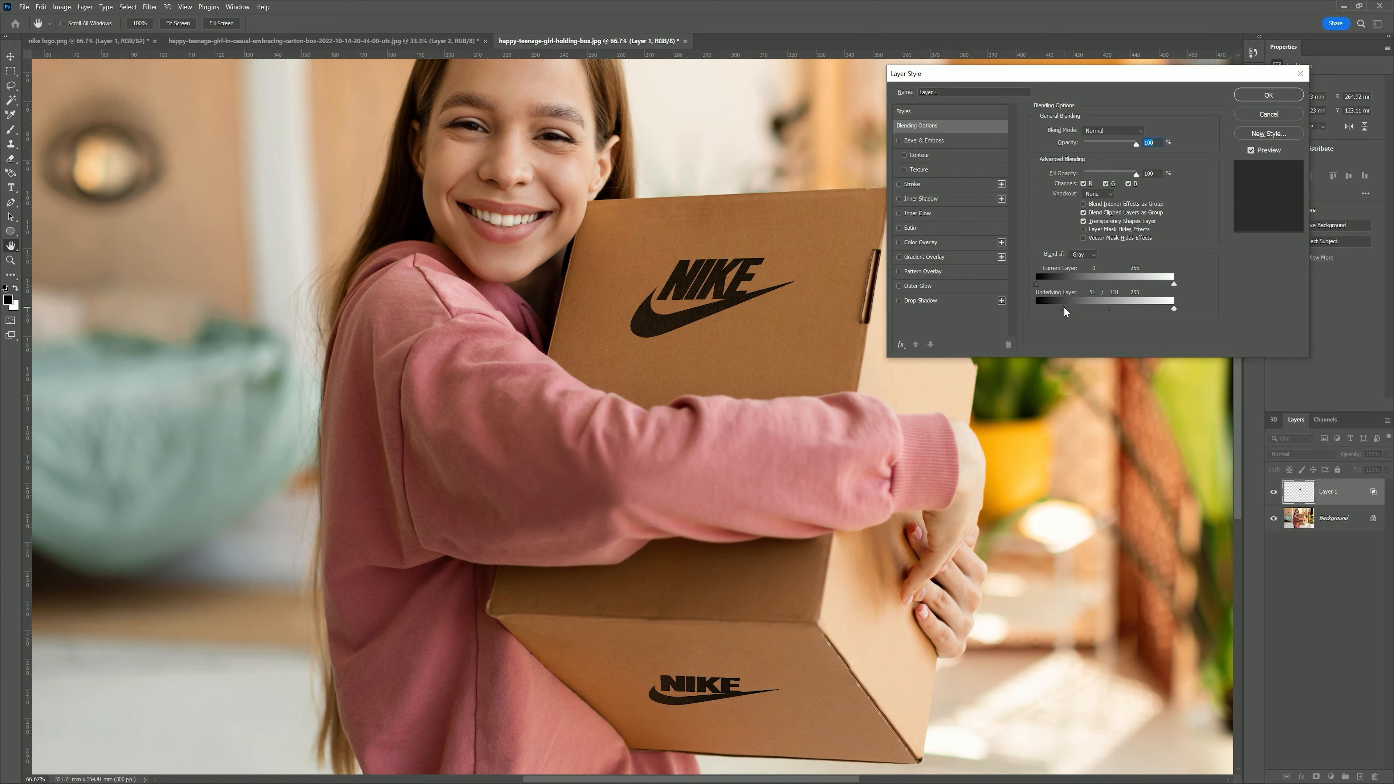
{"action": "key", "text": "ctrl+plus"}
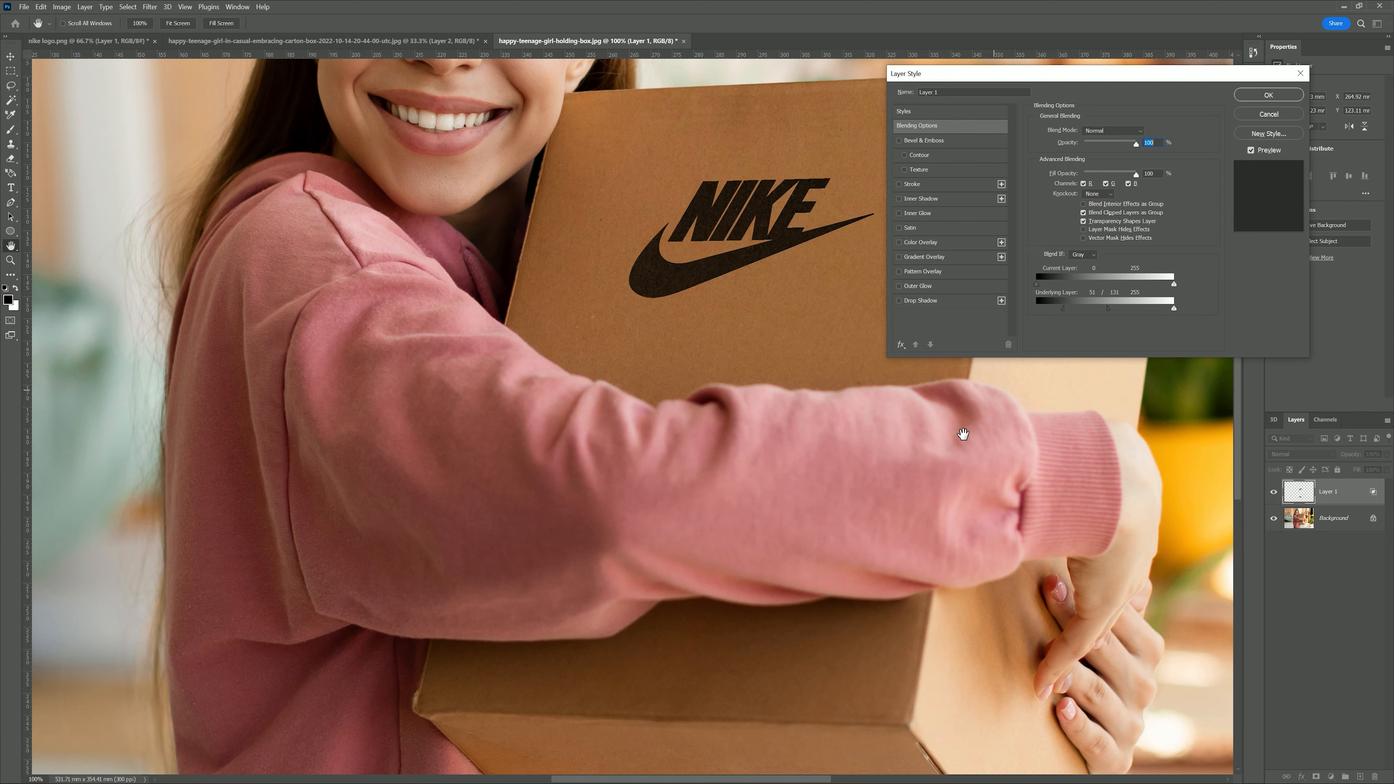
{"action": "left_click_drag", "start_coordinate": [928, 632], "coordinate": [777, 519]}
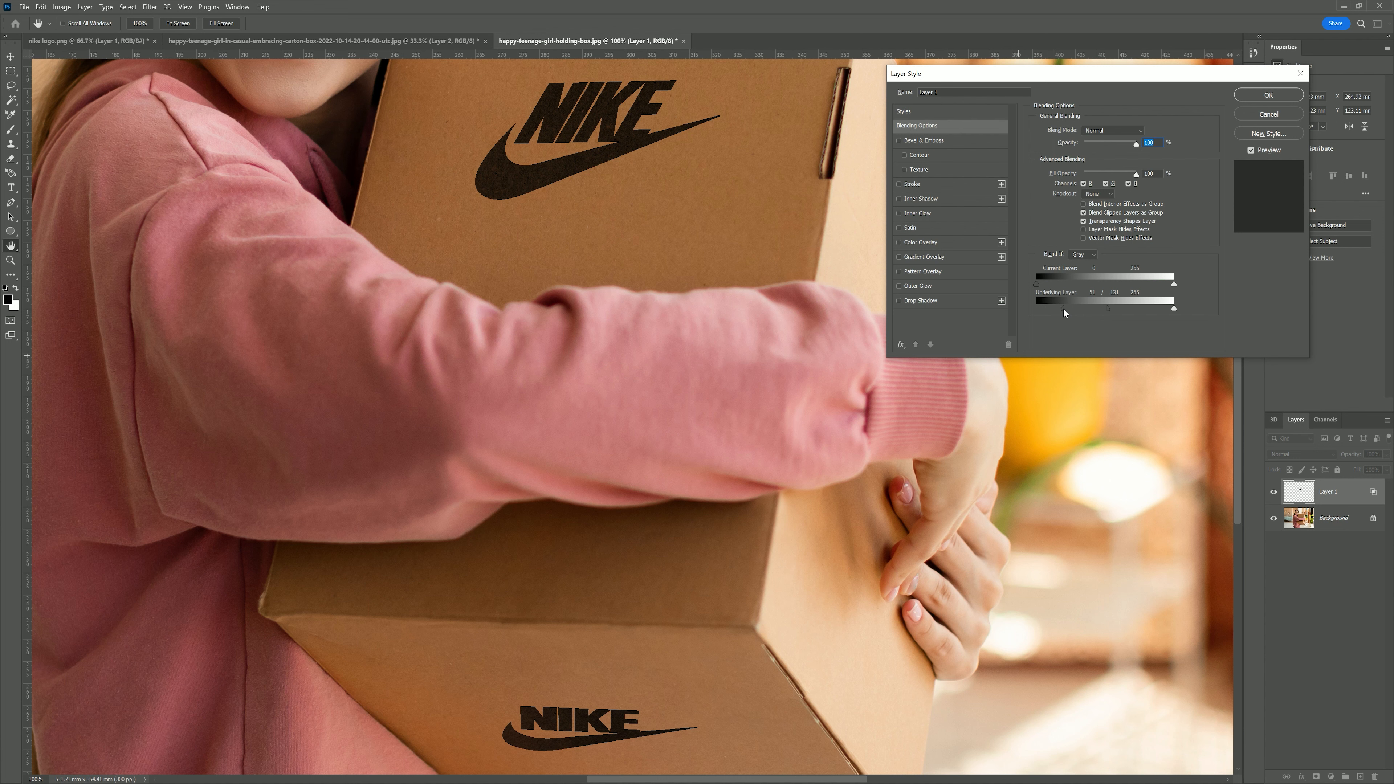
{"action": "left_click_drag", "start_coordinate": [1064, 310], "coordinate": [1062, 310]}
{"action": "left_click", "coordinate": [1270, 94]}
Examine the blended logos on the upper and lower box faces up close, and view the whole photo again.
{"action": "left_click_drag", "start_coordinate": [850, 165], "coordinate": [595, 325]}
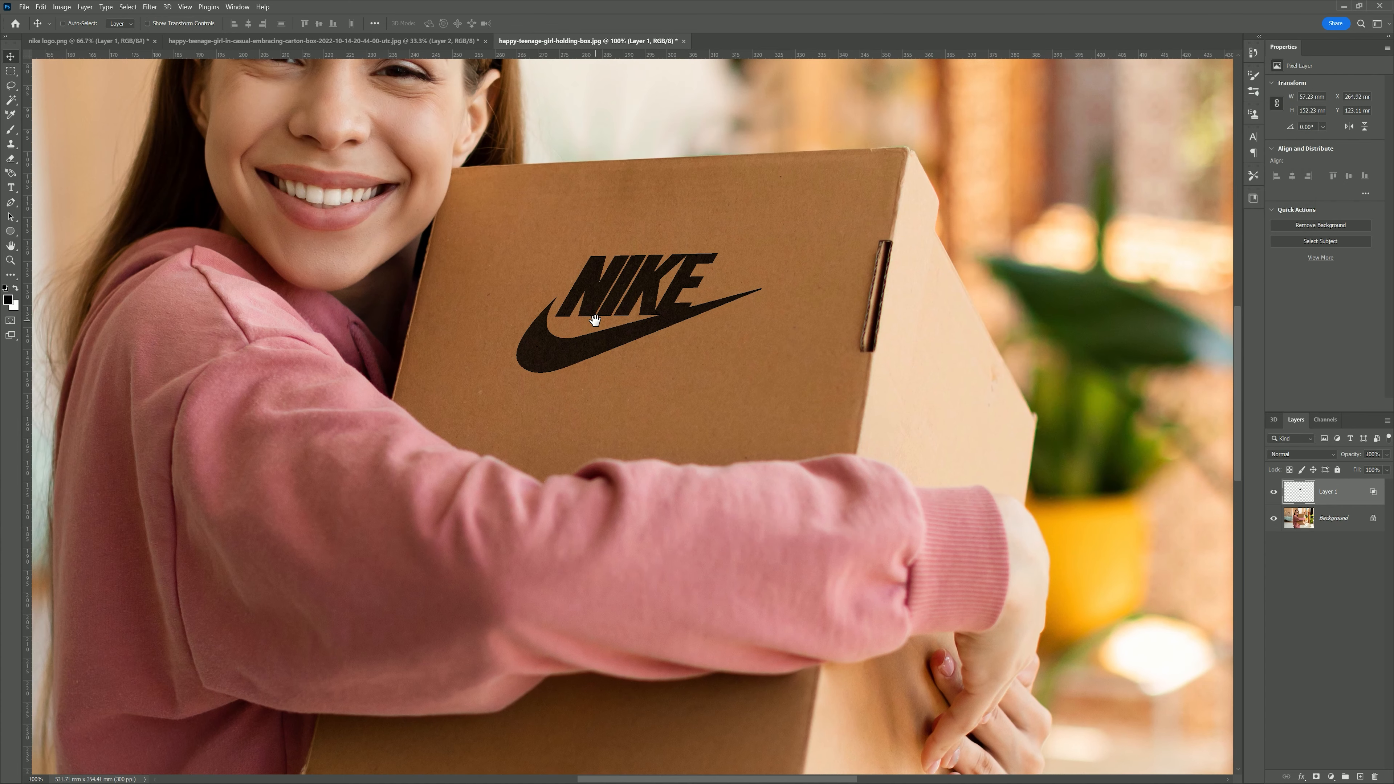
{"action": "scroll", "coordinate": [595, 319], "scroll_direction": "up", "scroll_amount": 2}
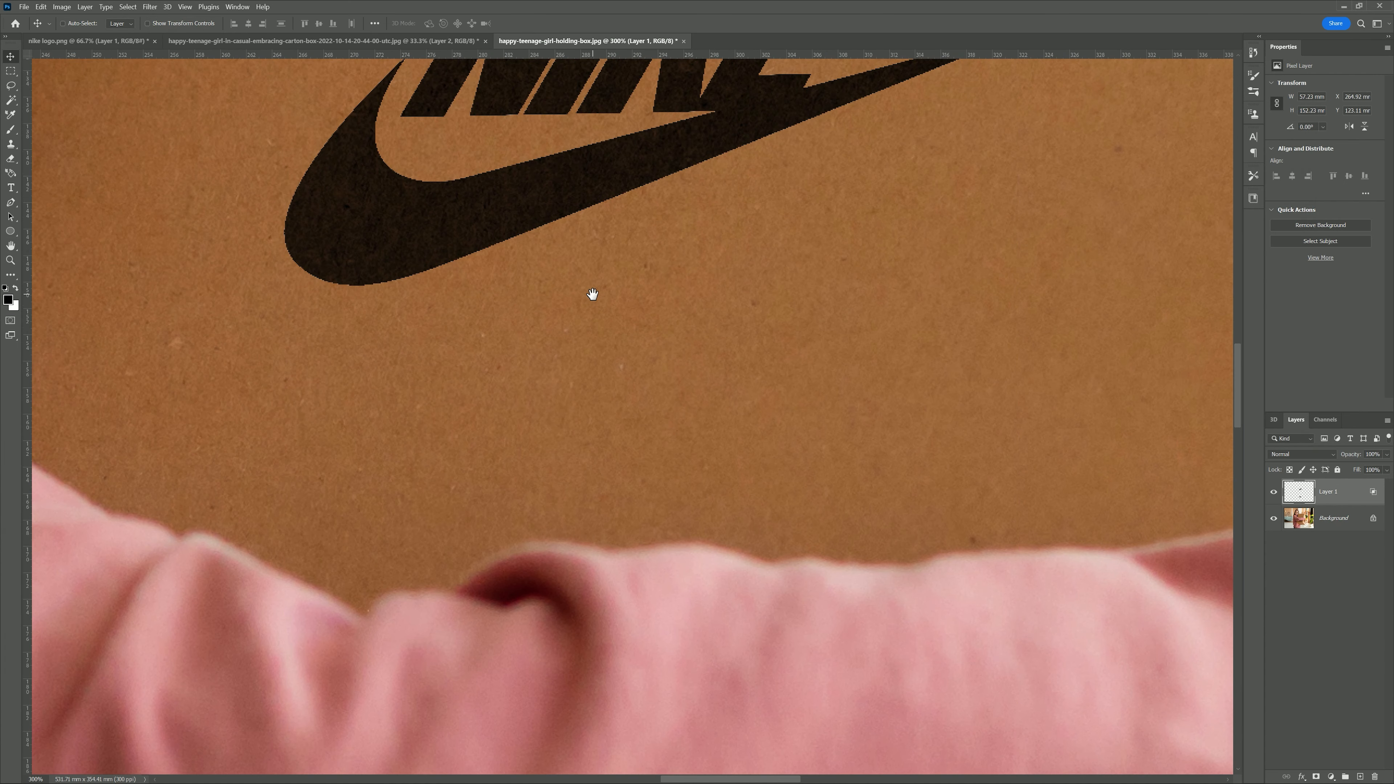
{"action": "left_click_drag", "start_coordinate": [591, 293], "coordinate": [586, 467]}
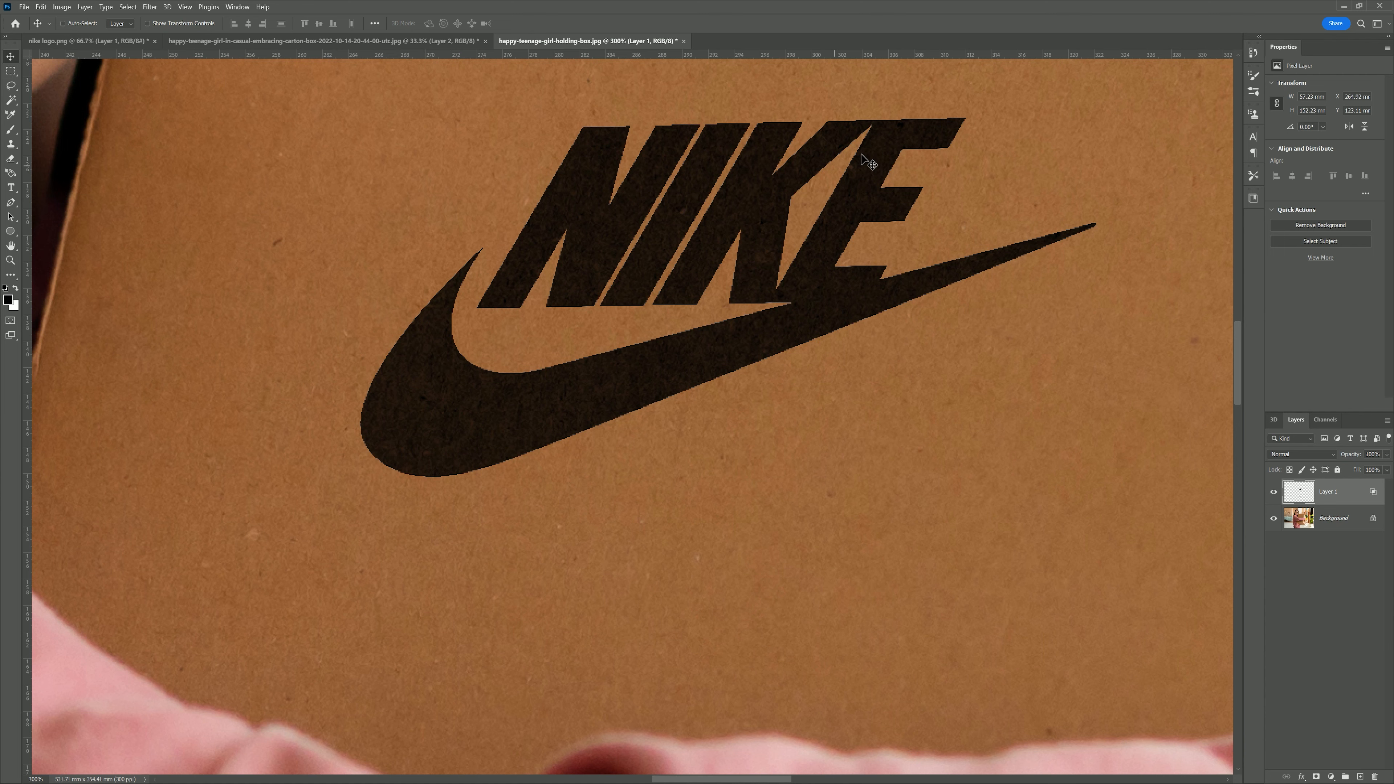
{"action": "scroll", "coordinate": [820, 305], "scroll_direction": "down", "scroll_amount": 3}
{"action": "scroll", "coordinate": [806, 468], "scroll_direction": "down", "scroll_amount": 5}
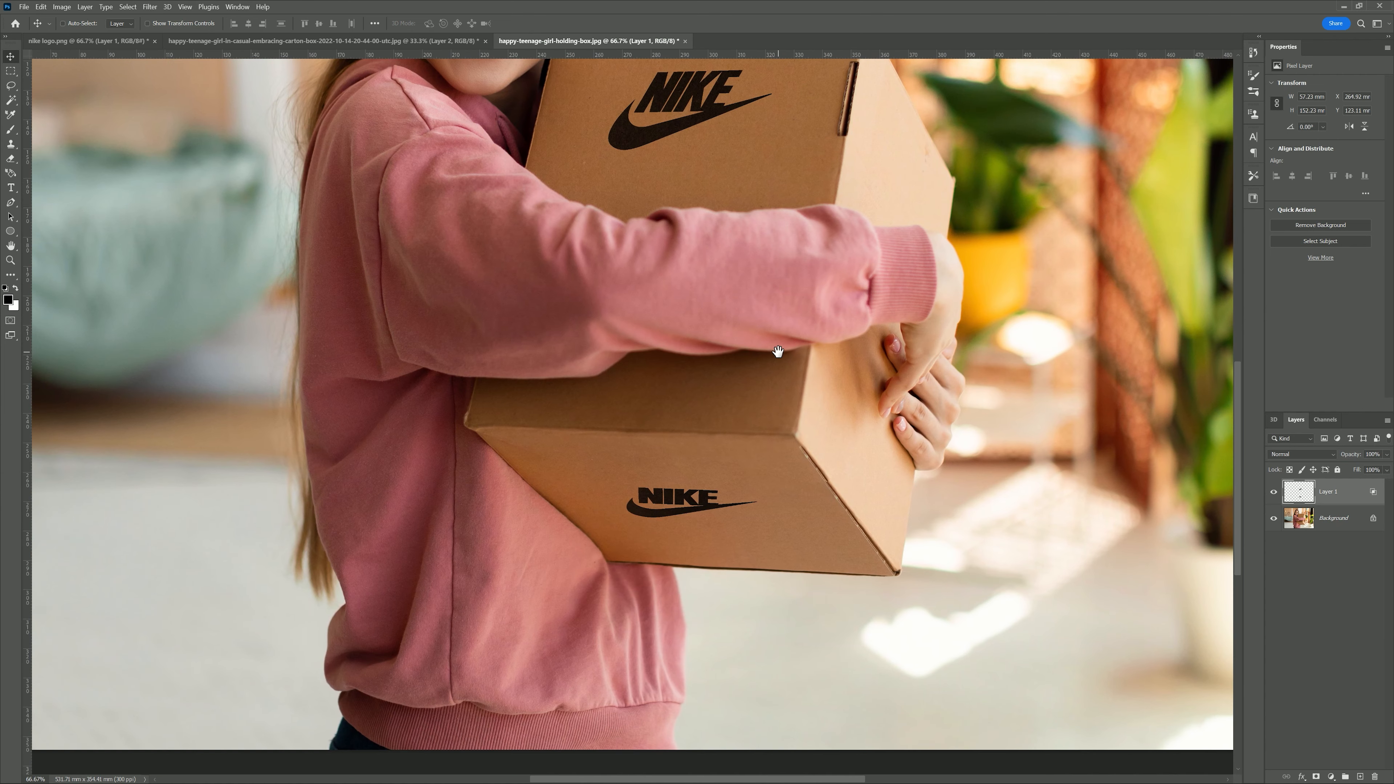
{"action": "scroll", "coordinate": [778, 351], "scroll_direction": "up", "scroll_amount": 4}
{"action": "left_click_drag", "start_coordinate": [856, 386], "coordinate": [876, 257]}
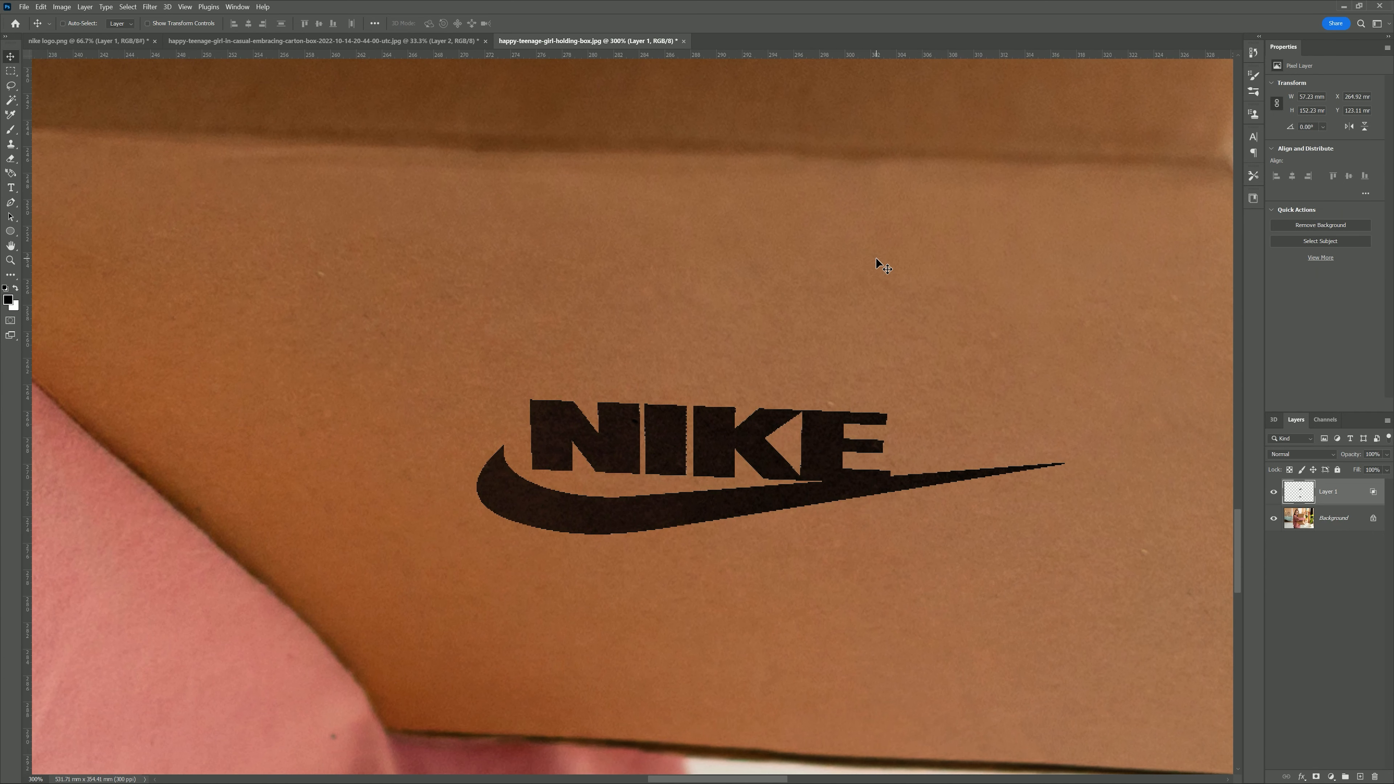
{"action": "scroll", "coordinate": [876, 258], "scroll_direction": "down", "scroll_amount": 5}
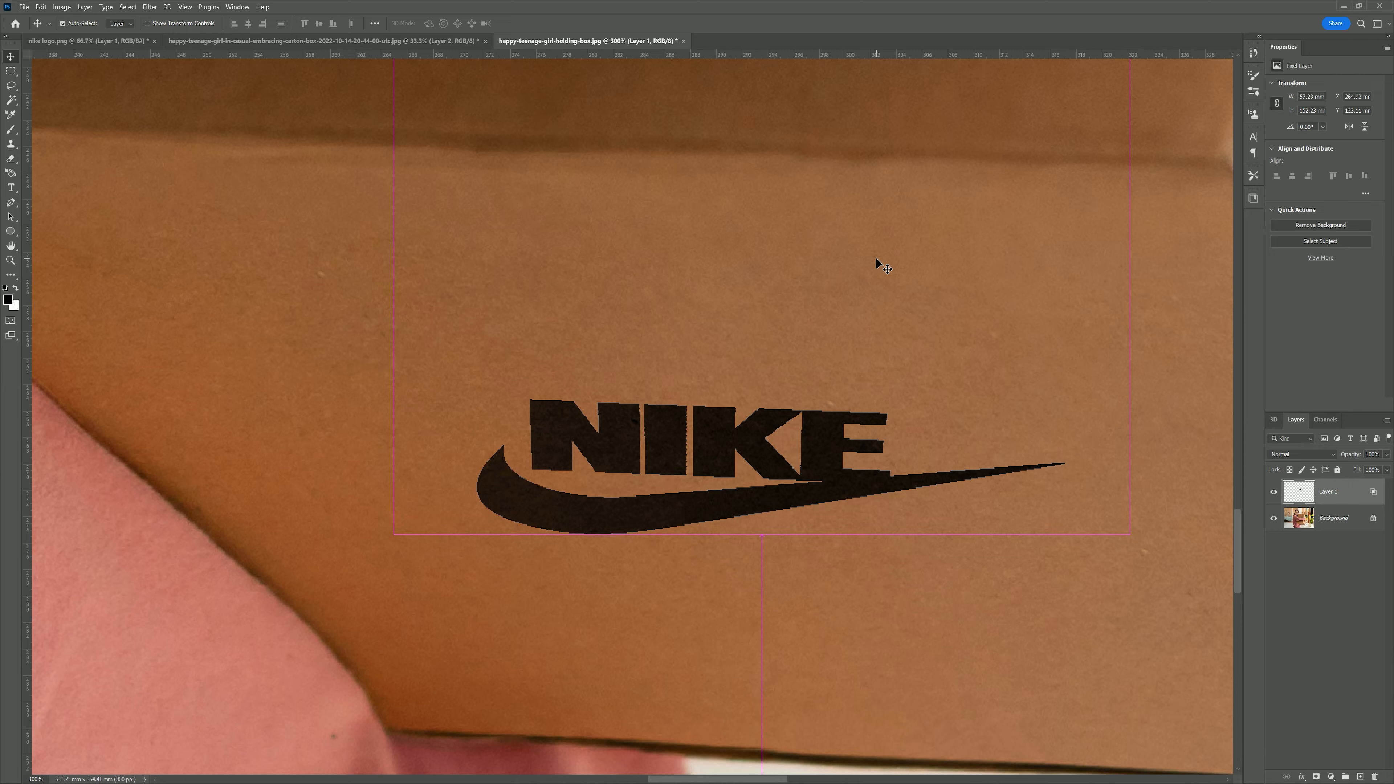
{"action": "scroll", "coordinate": [875, 258], "scroll_direction": "down", "scroll_amount": 3}
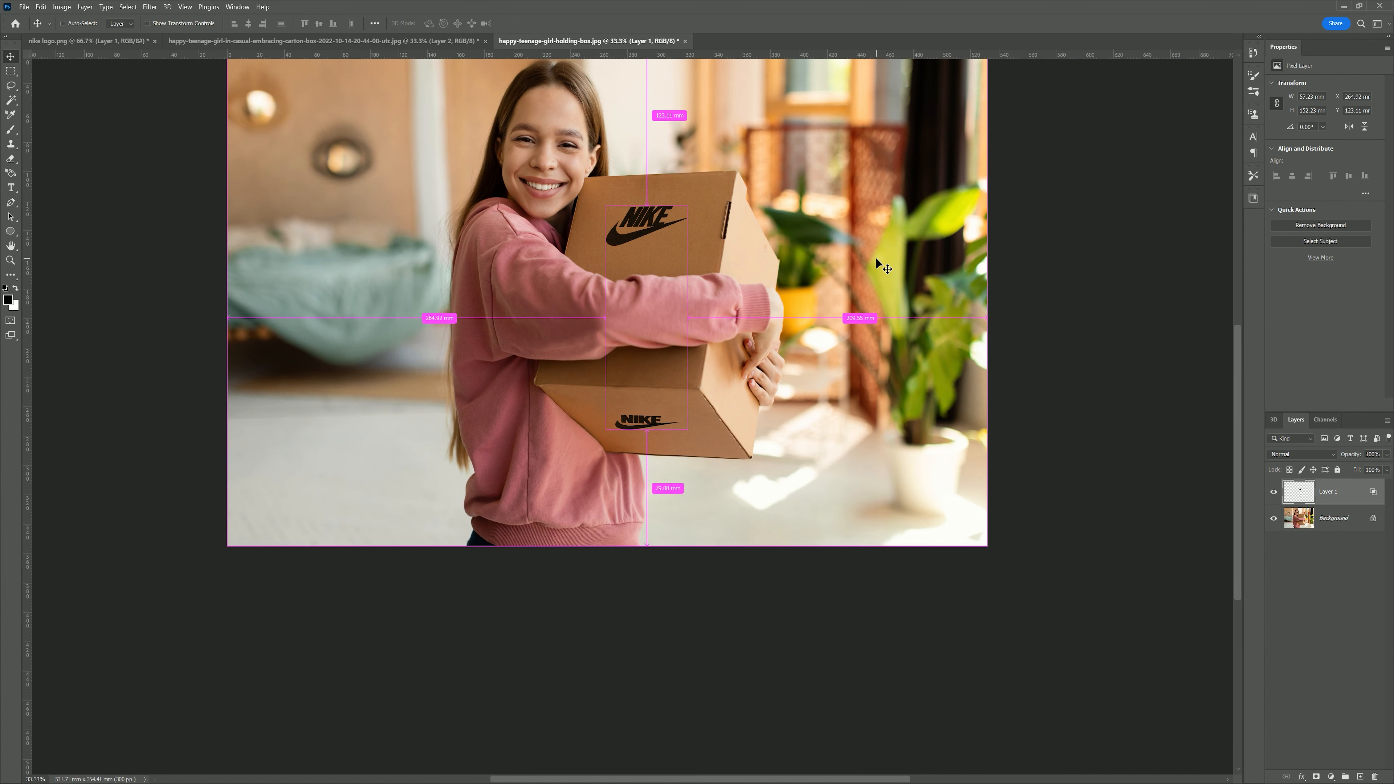
{"action": "left_click_drag", "start_coordinate": [659, 276], "coordinate": [699, 428]}
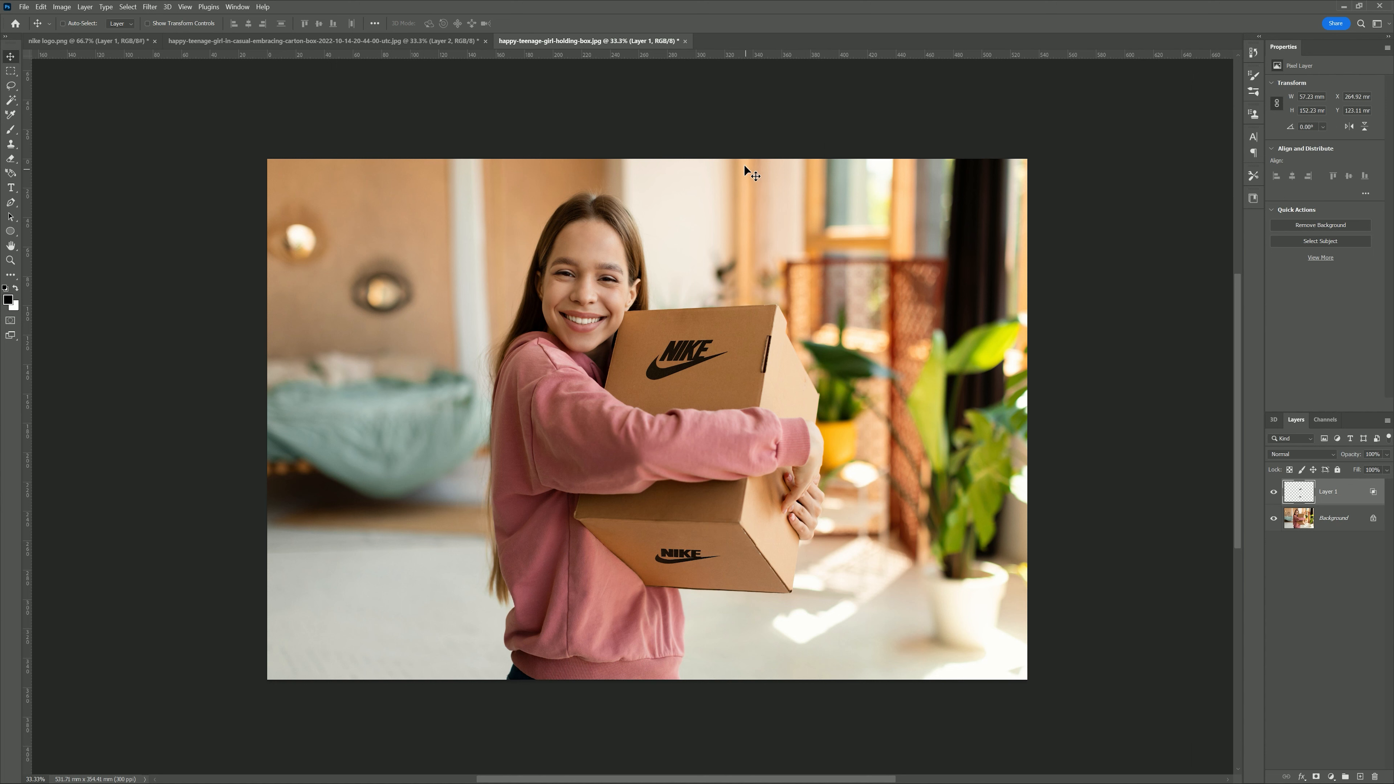
Reopen Vanishing Point to review the perspective planes on the box, and leave it without changes.
{"action": "left_click", "coordinate": [150, 6]}
{"action": "left_click", "coordinate": [175, 114]}
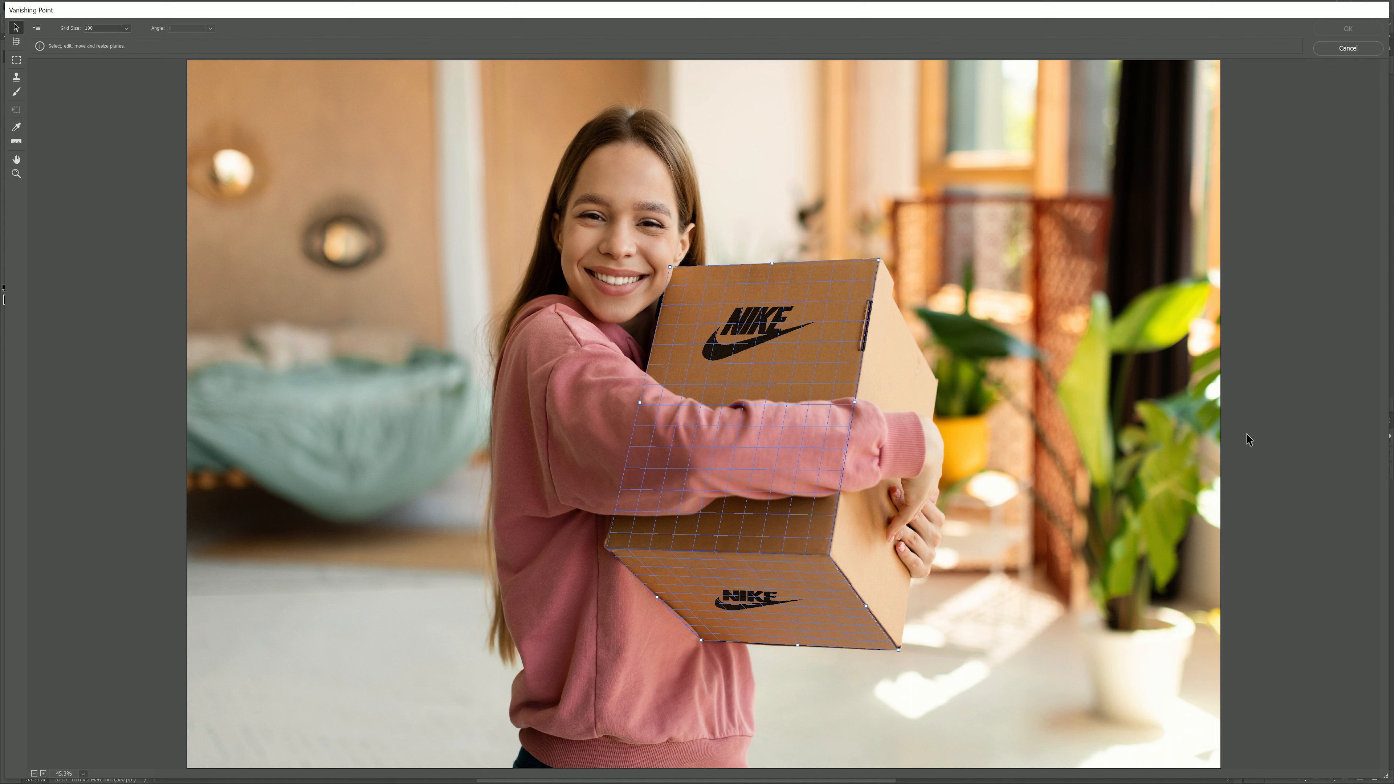
{"action": "left_click", "coordinate": [1360, 48]}
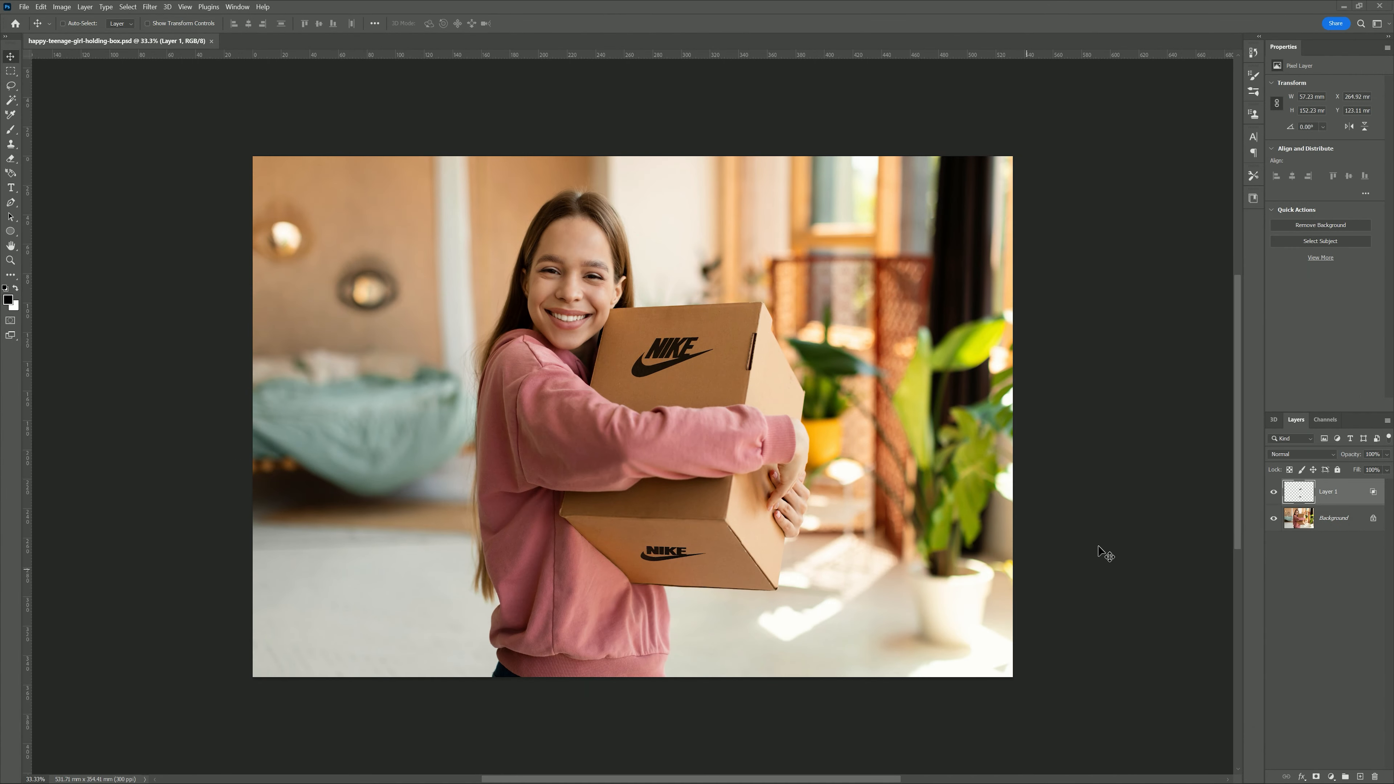
Open Gaussian Blur for the logo layer with a 0.5 pixel radius and compare the upper logo's edges with and without the preview.
{"action": "key", "text": "ctrl+plus"}
{"action": "key", "text": "ctrl+plus"}
{"action": "key", "text": "ctrl+plus"}
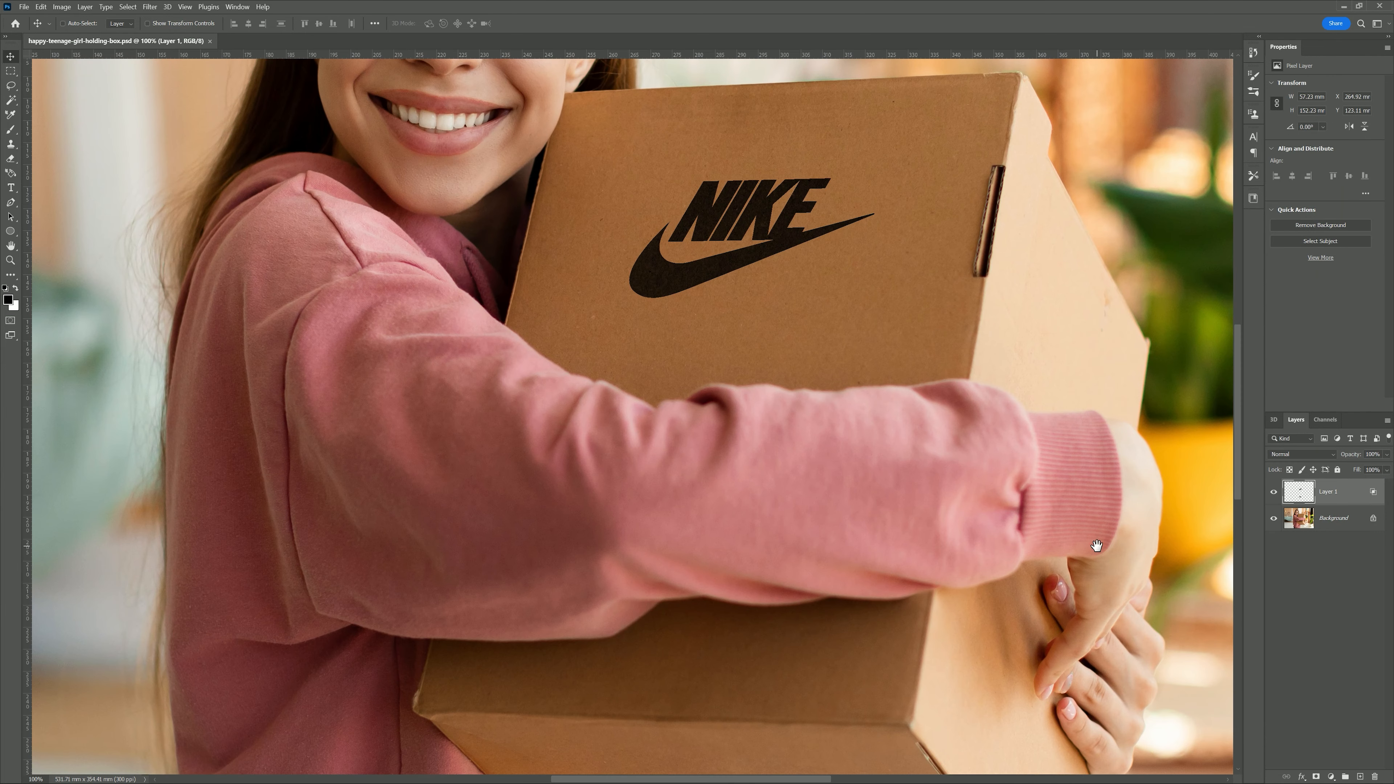
{"action": "left_click_drag", "start_coordinate": [660, 260], "coordinate": [711, 492], "text": "space"}
{"action": "key", "text": "ctrl+plus"}
{"action": "key", "text": "ctrl+plus"}
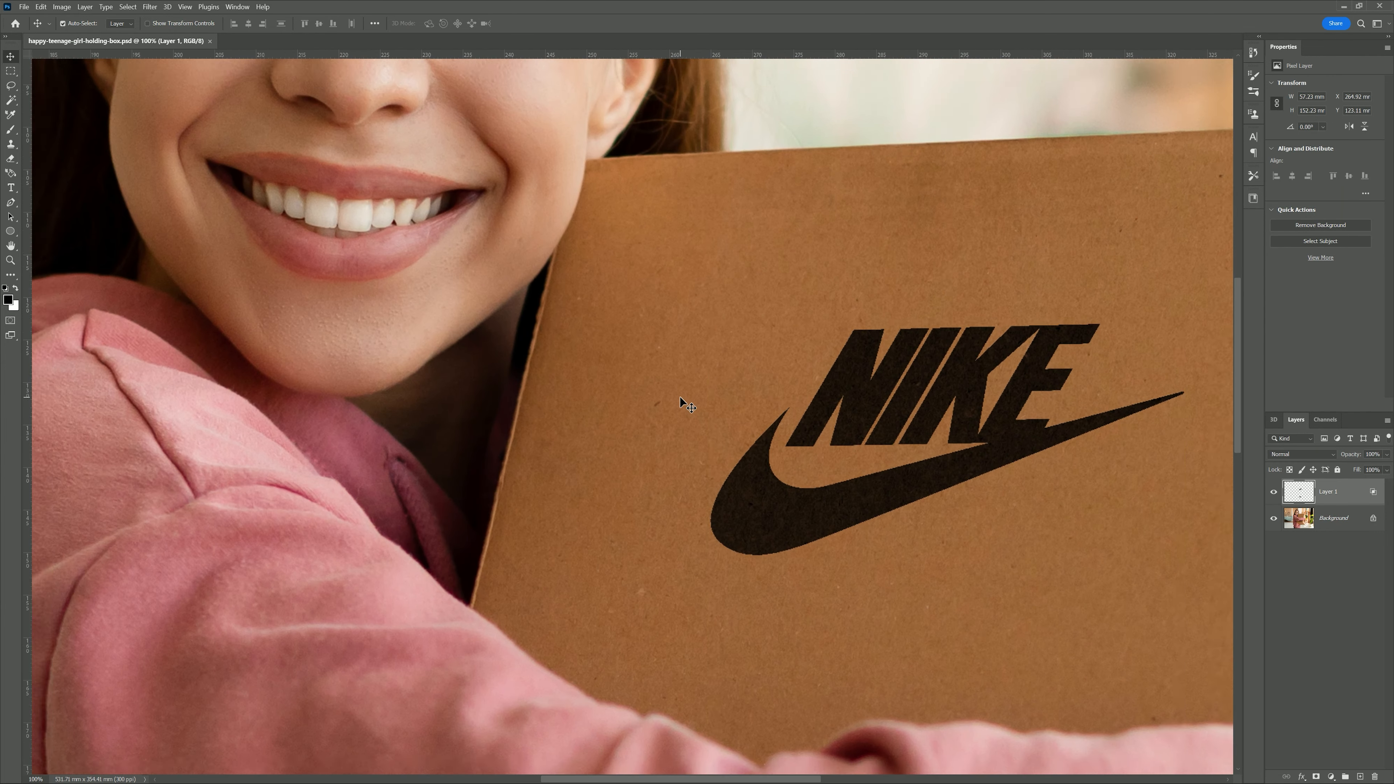
{"action": "left_click_drag", "start_coordinate": [911, 434], "coordinate": [697, 573]}
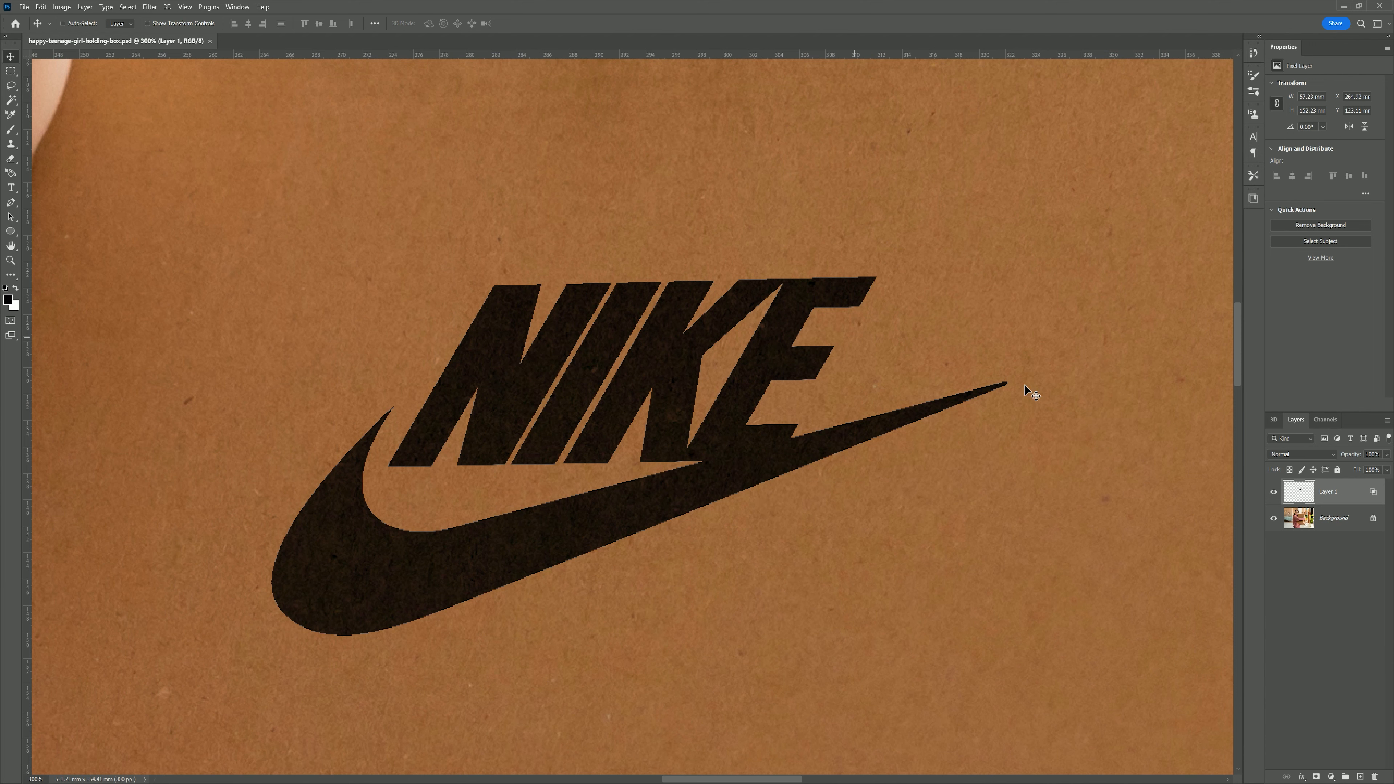
{"action": "left_click", "coordinate": [150, 7]}
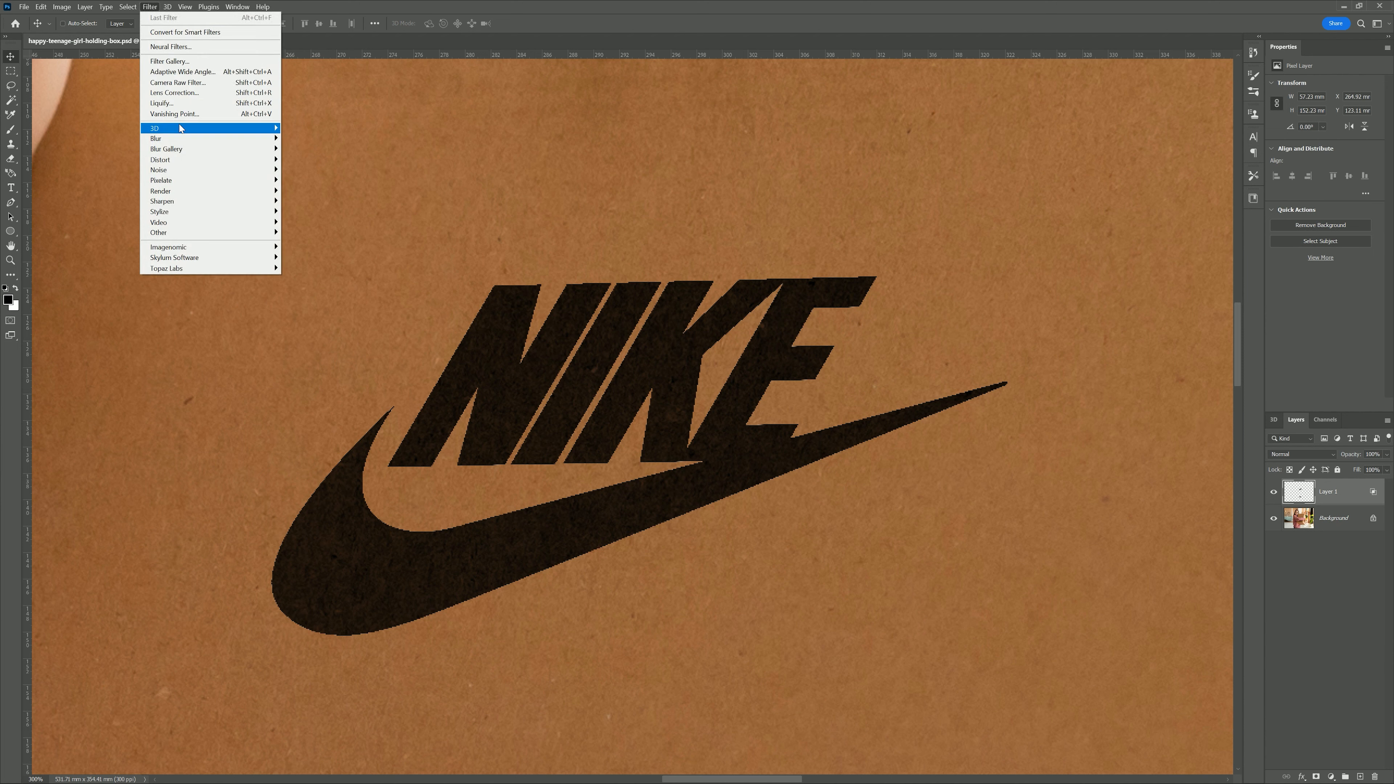
{"action": "mouse_move", "coordinate": [187, 138]}
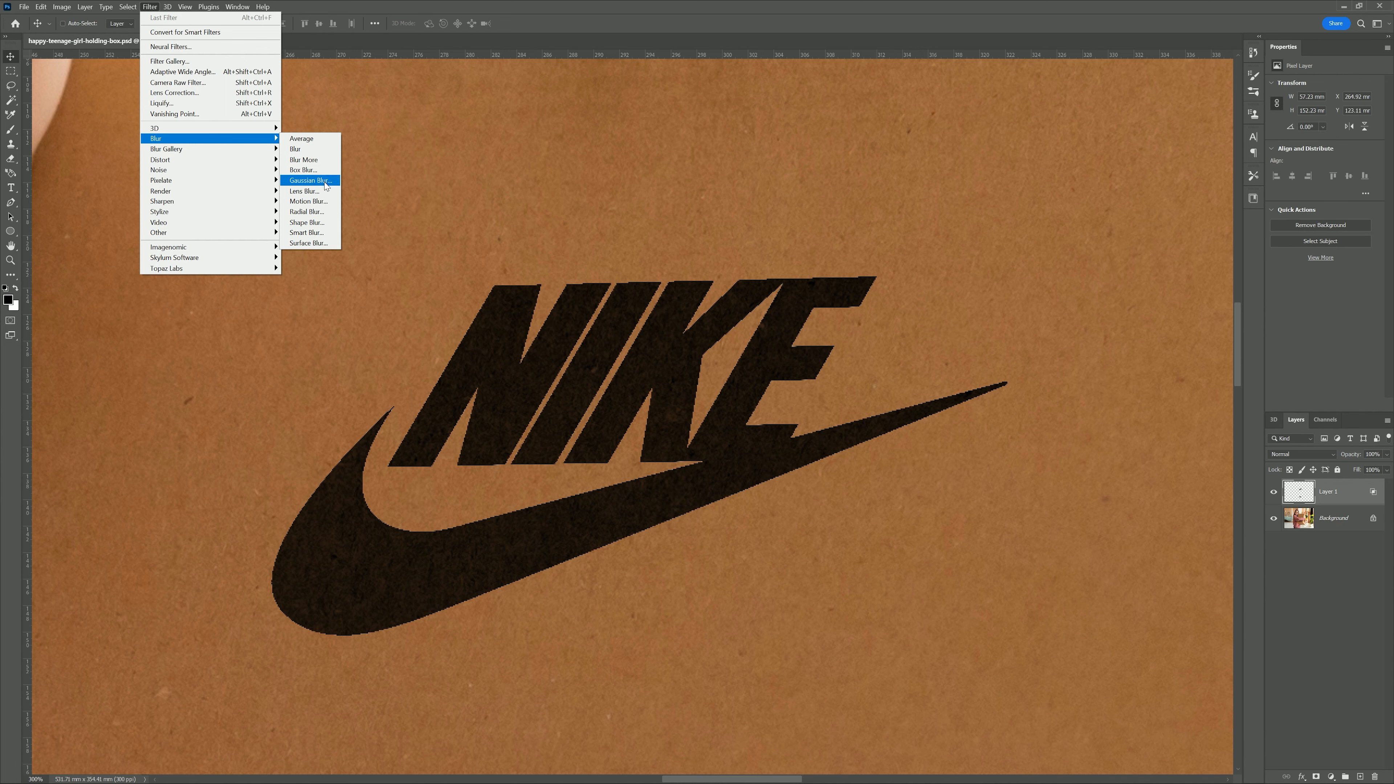
{"action": "left_click", "coordinate": [311, 180]}
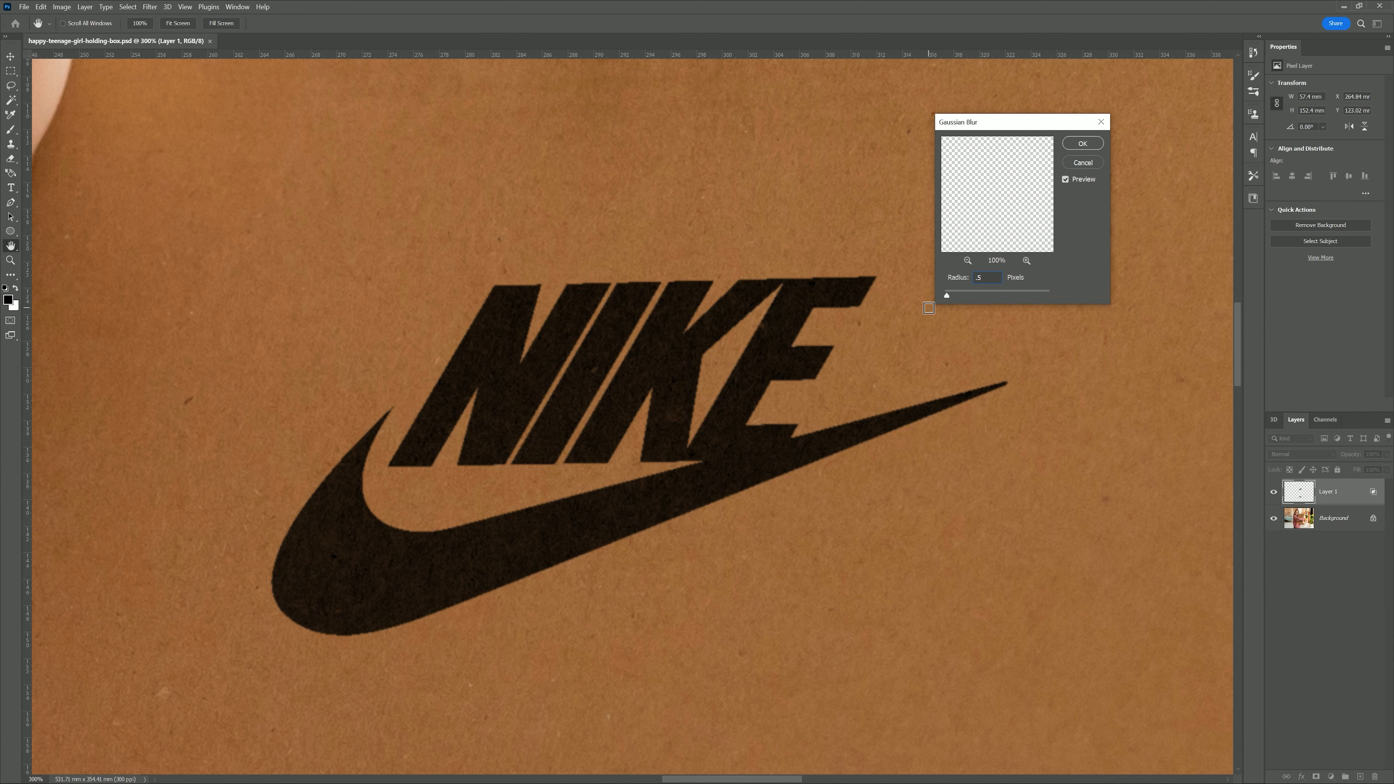
{"action": "left_click", "coordinate": [1067, 179]}
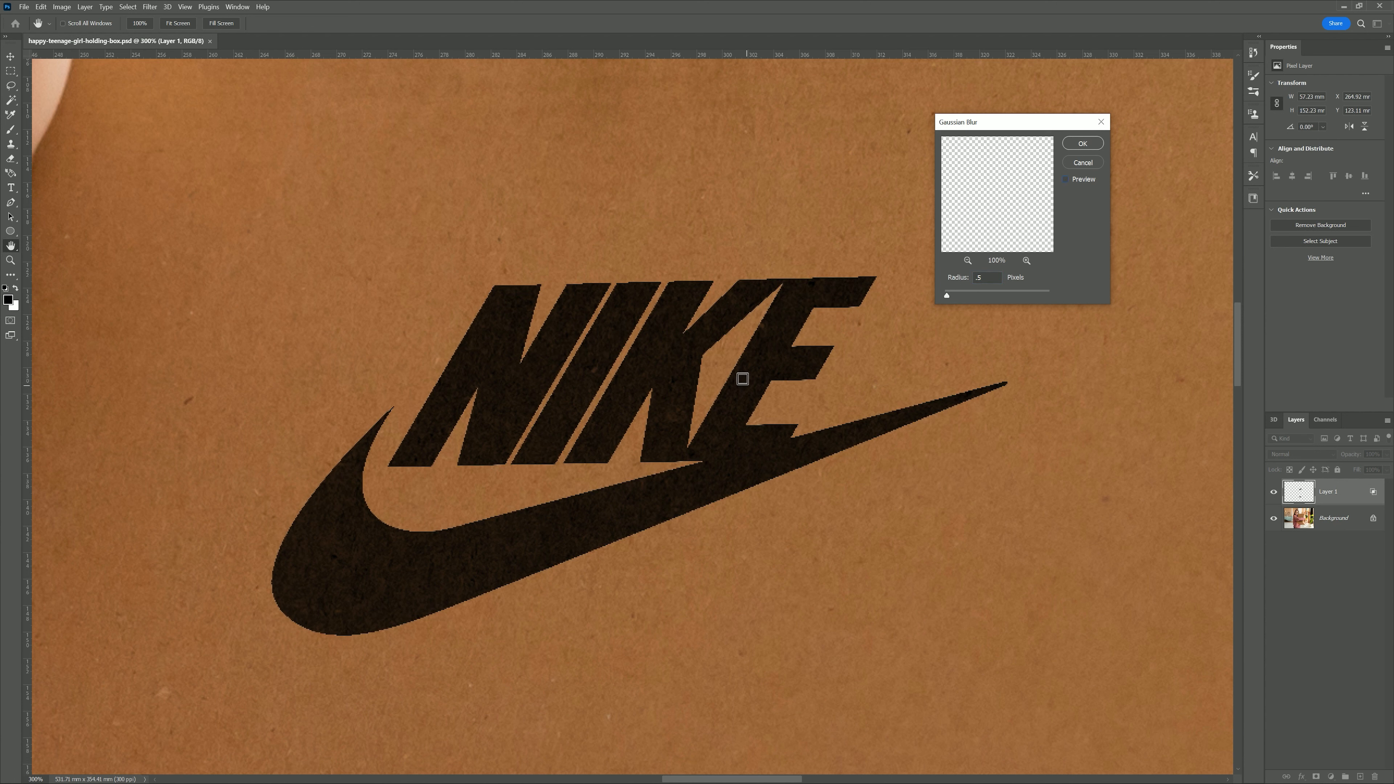
{"action": "left_click", "coordinate": [1065, 179]}
Increase the Gaussian Blur radius to 0.8 pixels and apply it to the logo layer.
{"action": "left_click_drag", "start_coordinate": [991, 277], "coordinate": [979, 278]}
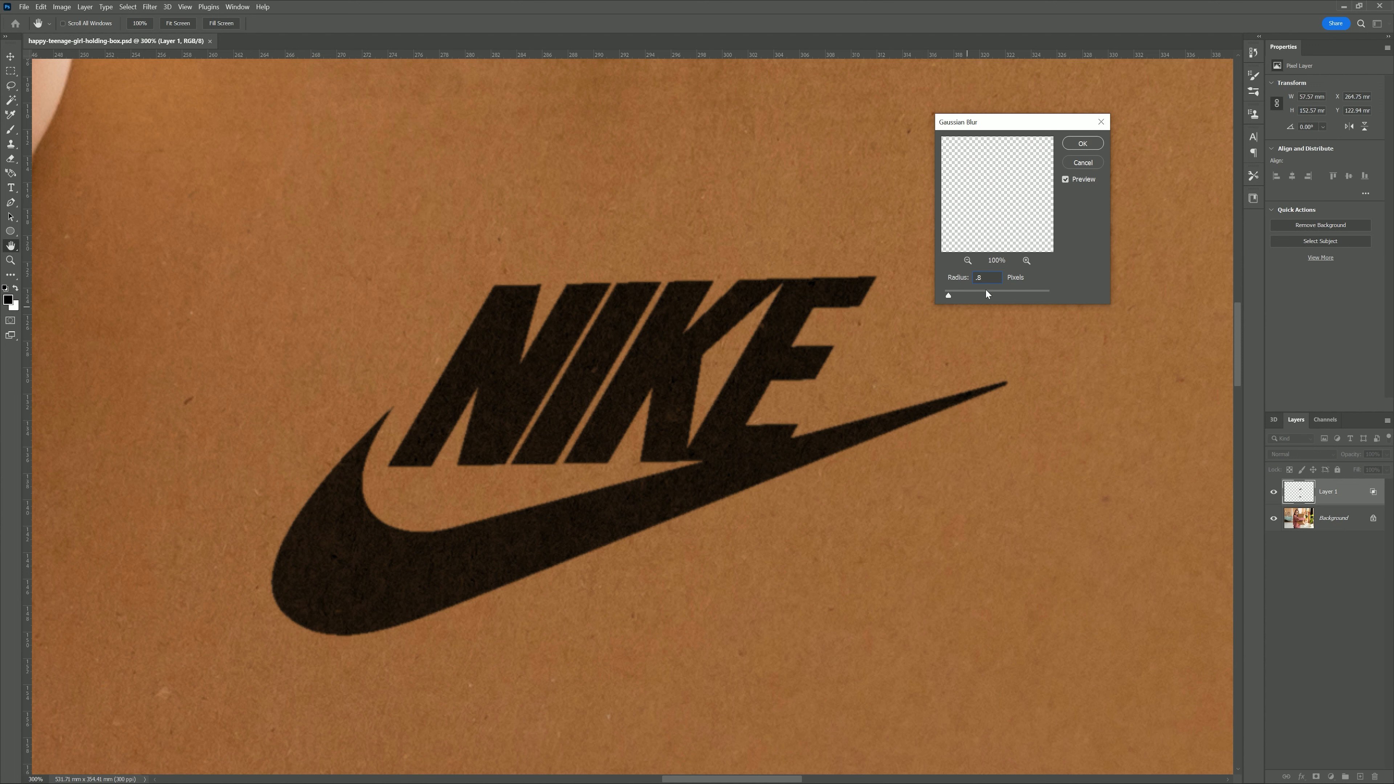
{"action": "left_click_drag", "start_coordinate": [989, 277], "coordinate": [978, 278]}
{"action": "key", "text": "Tab"}
{"action": "left_click", "coordinate": [1083, 142]}
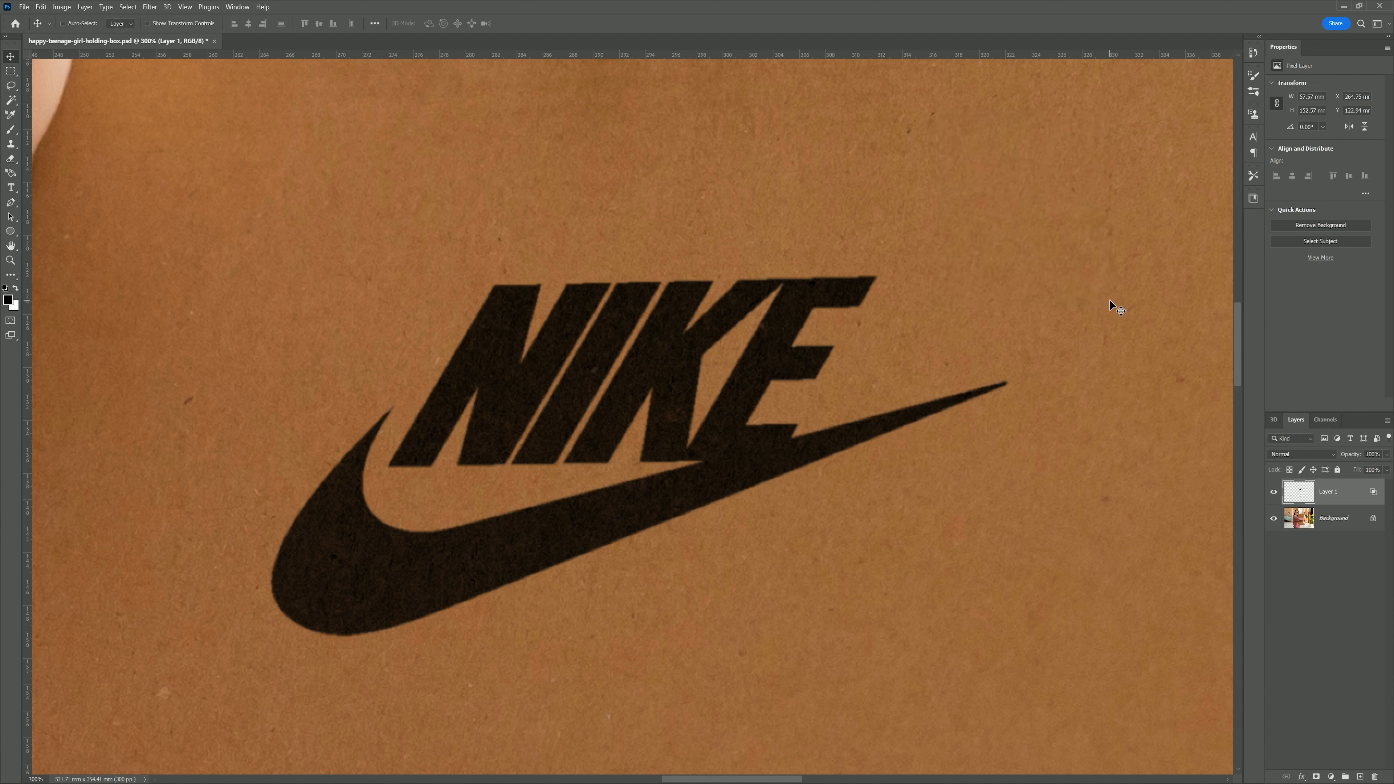
Inspect the softened edges of the lower logo up close and view the finished box photo as a whole.
{"action": "left_click_drag", "start_coordinate": [885, 640], "coordinate": [810, 82]}
{"action": "left_click_drag", "start_coordinate": [827, 619], "coordinate": [928, 297]}
{"action": "mouse_move", "coordinate": [868, 643]}
{"action": "left_mouse_down"}
{"action": "mouse_move", "coordinate": [879, 242]}
{"action": "mouse_move", "coordinate": [908, 280]}
{"action": "left_mouse_up"}
{"action": "mouse_move", "coordinate": [777, 734]}
{"action": "left_mouse_down"}
{"action": "mouse_move", "coordinate": [803, 479]}
{"action": "mouse_move", "coordinate": [792, 501]}
{"action": "left_mouse_up"}
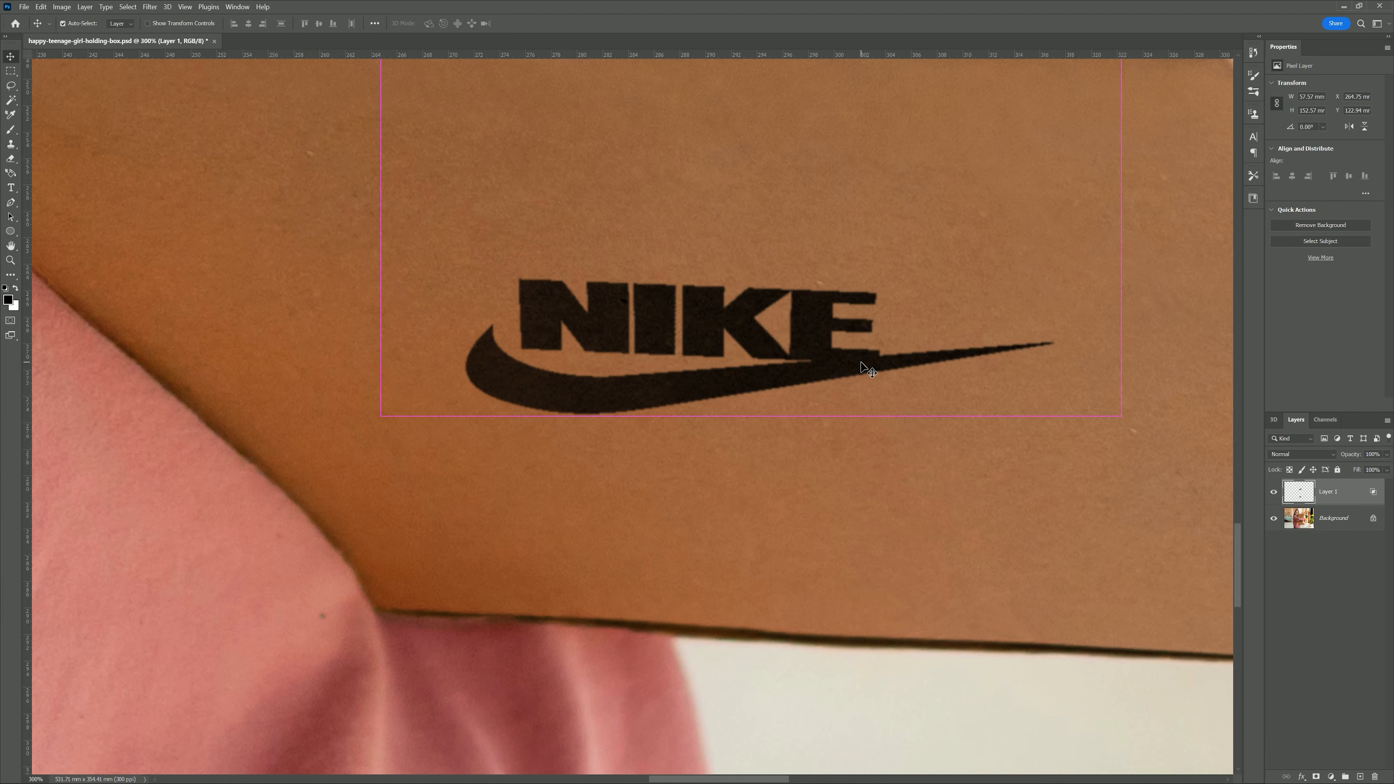
{"action": "key", "text": "ctrl+1"}
{"action": "key", "text": "ctrl+minus"}
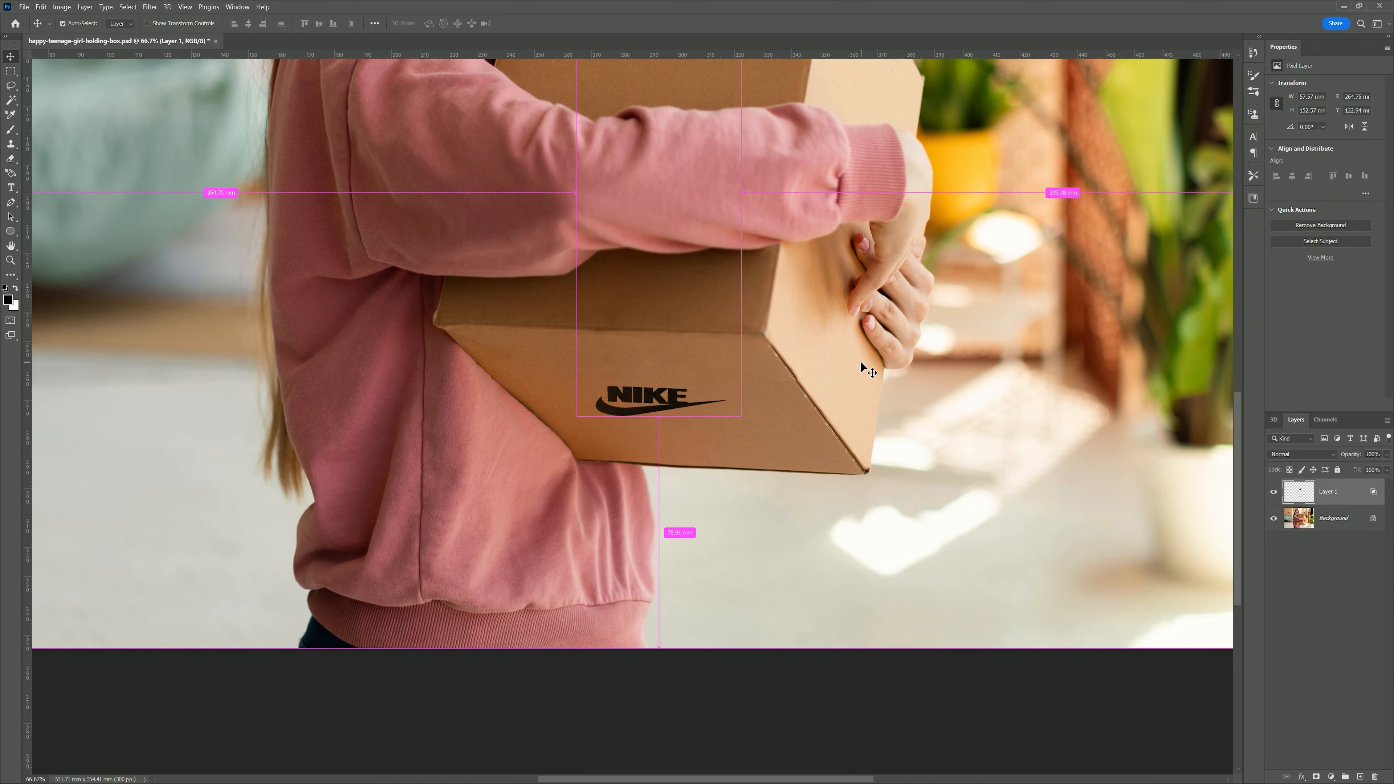
{"action": "key", "text": "ctrl+minus"}
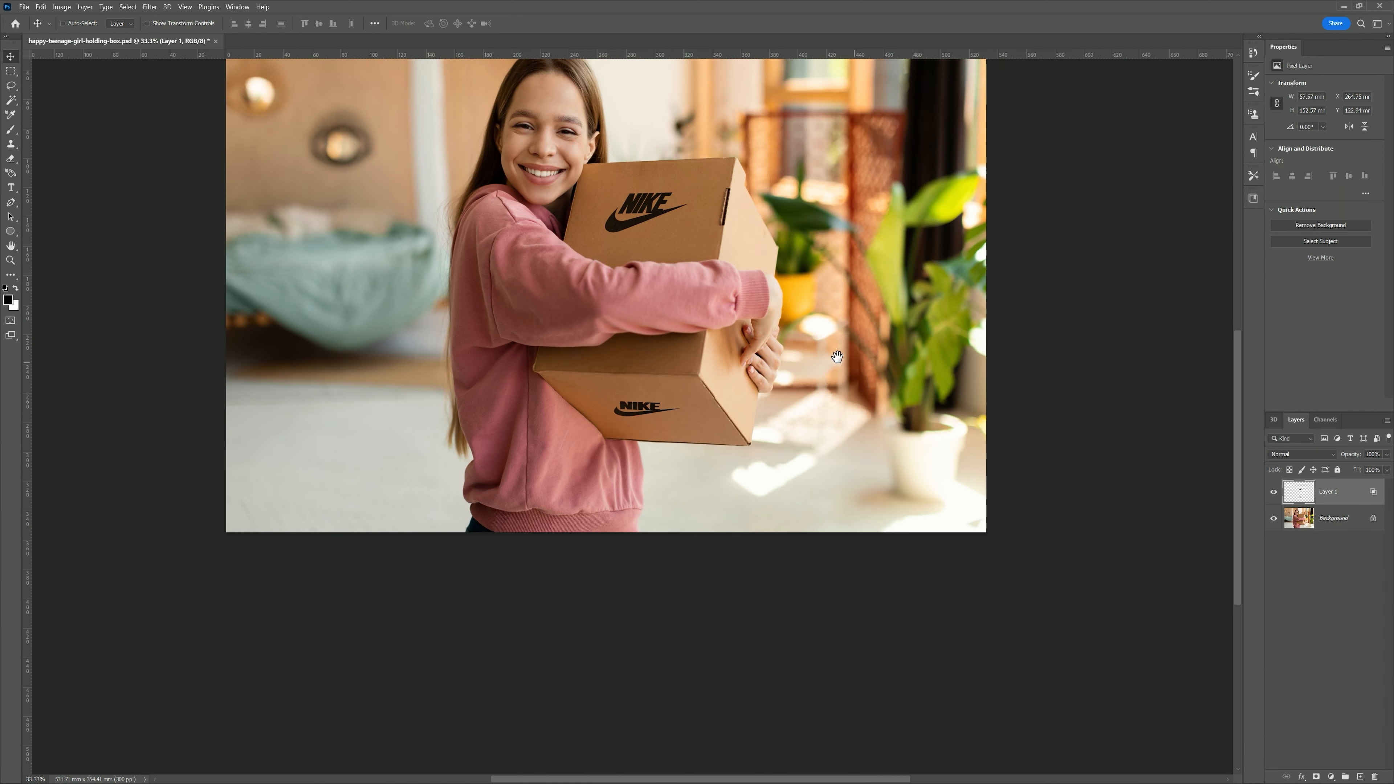
{"action": "left_click_drag", "start_coordinate": [653, 252], "coordinate": [679, 343]}
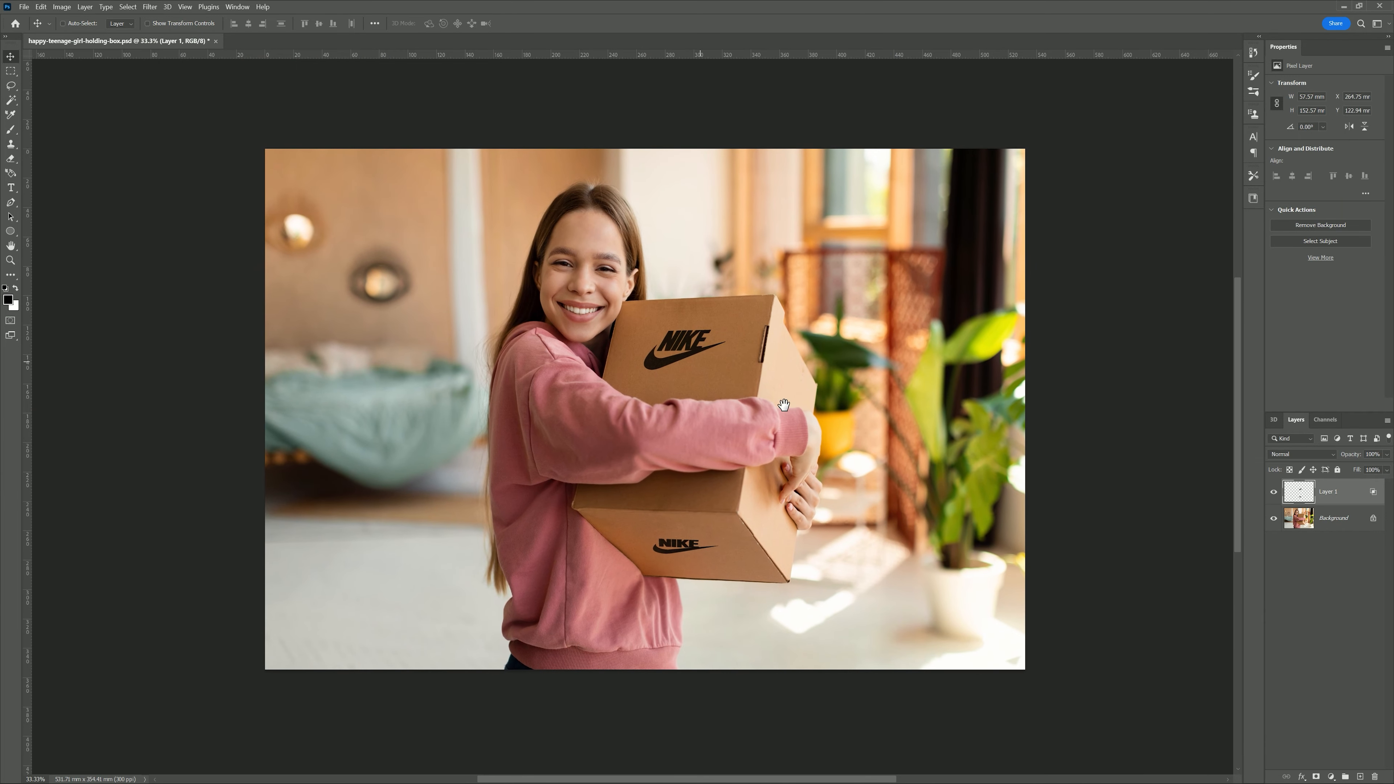